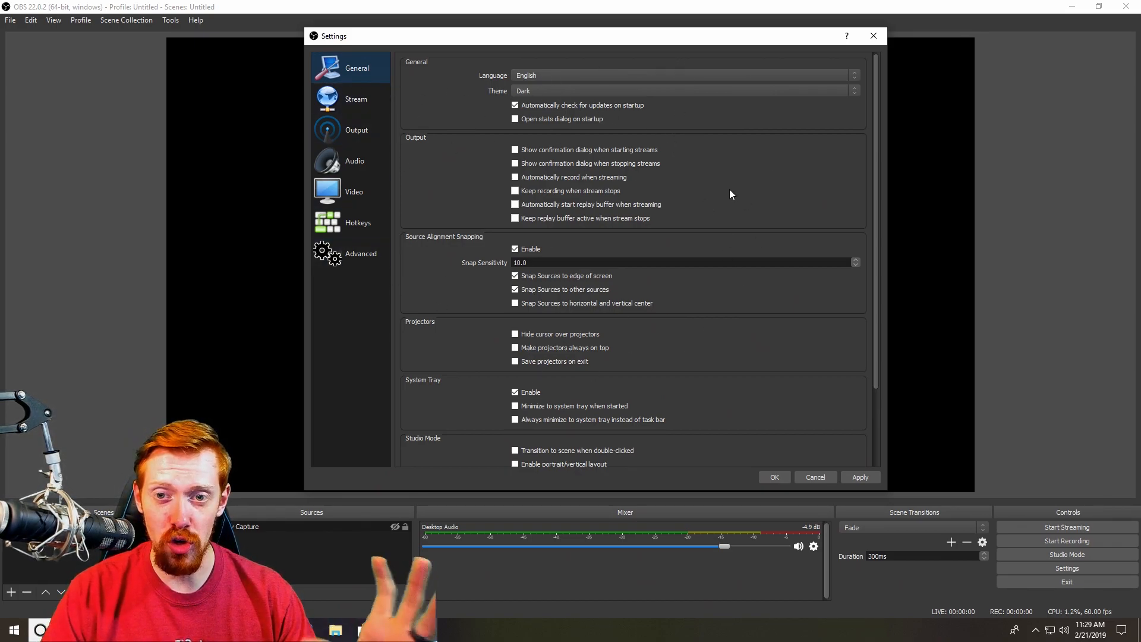
# Switch the Output settings to Advanced output mode
pyautogui.scroll(-1, 766, 202)
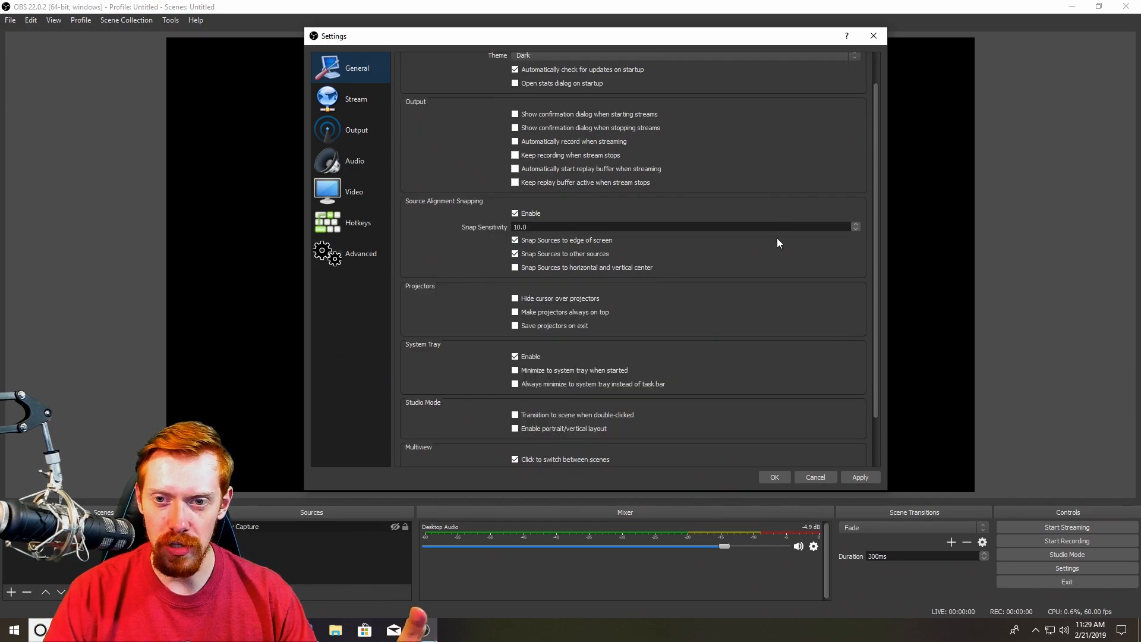
pyautogui.scroll(1, 778, 241)
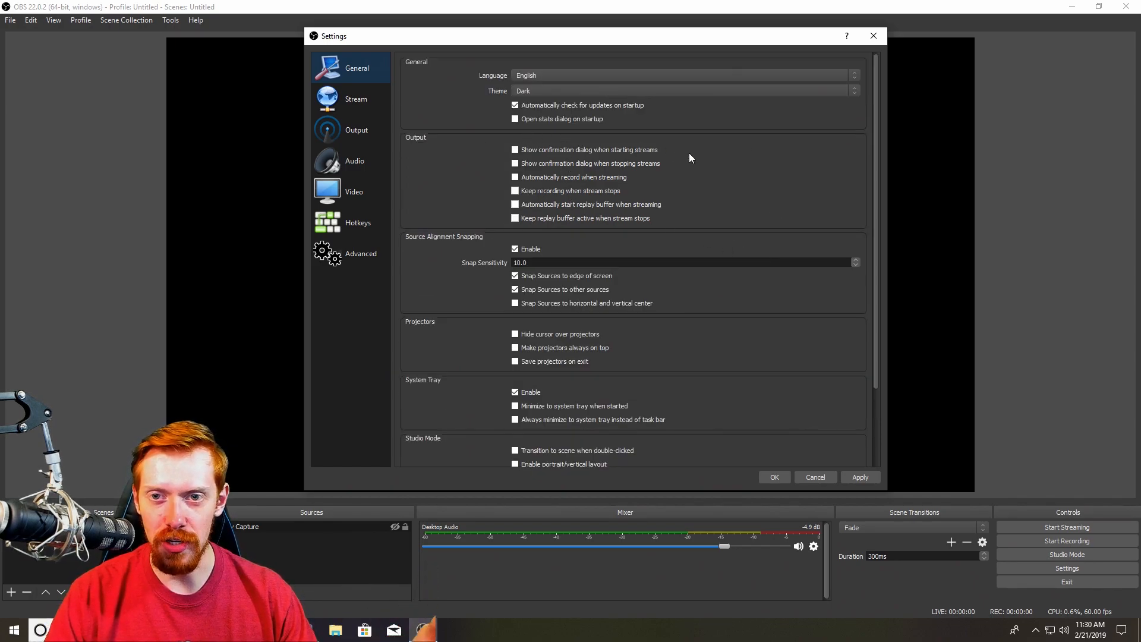
pyautogui.click(366, 105)
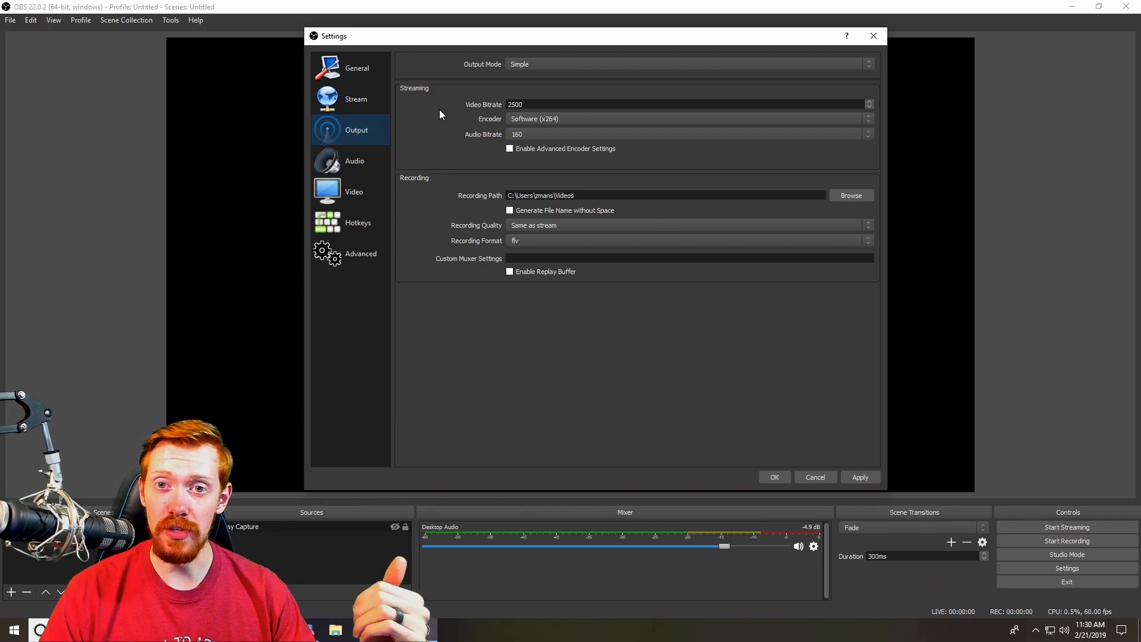
pyautogui.click(551, 69)
pyautogui.click(543, 80)
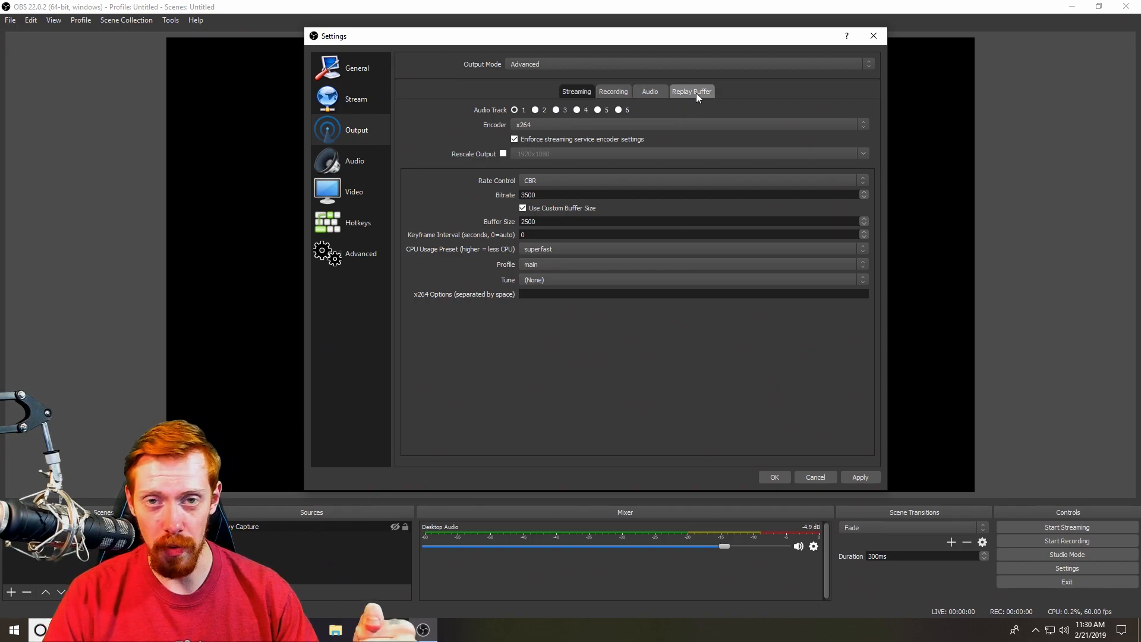
# Switch the streaming encoder to NVENC H.264 and back to x264
pyautogui.click(564, 126)
pyautogui.click(557, 134)
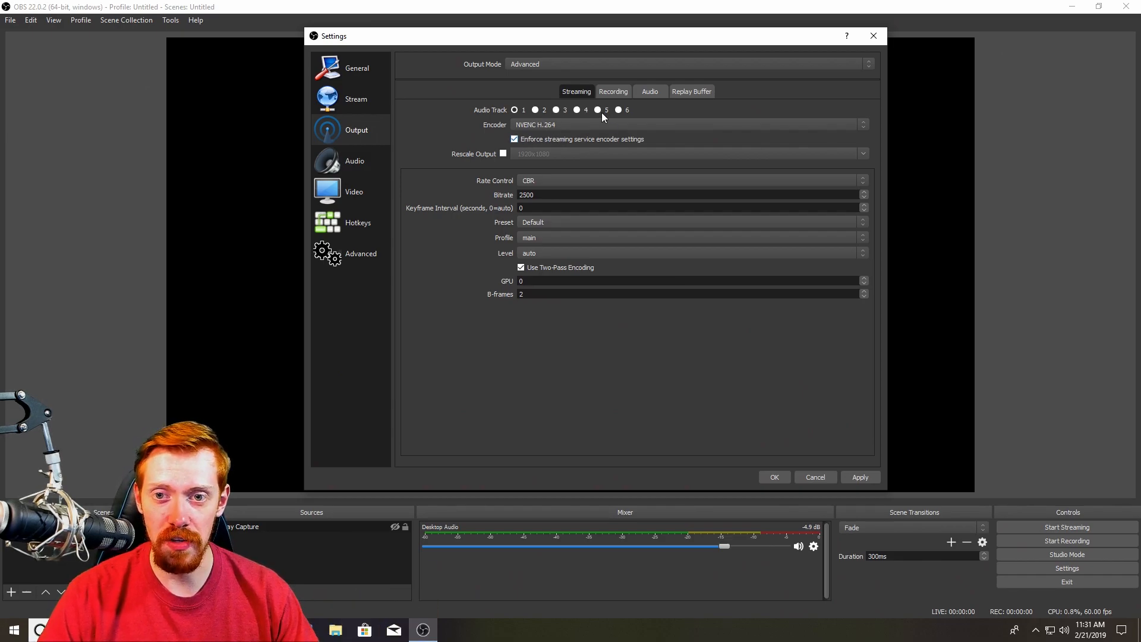
pyautogui.click(530, 128)
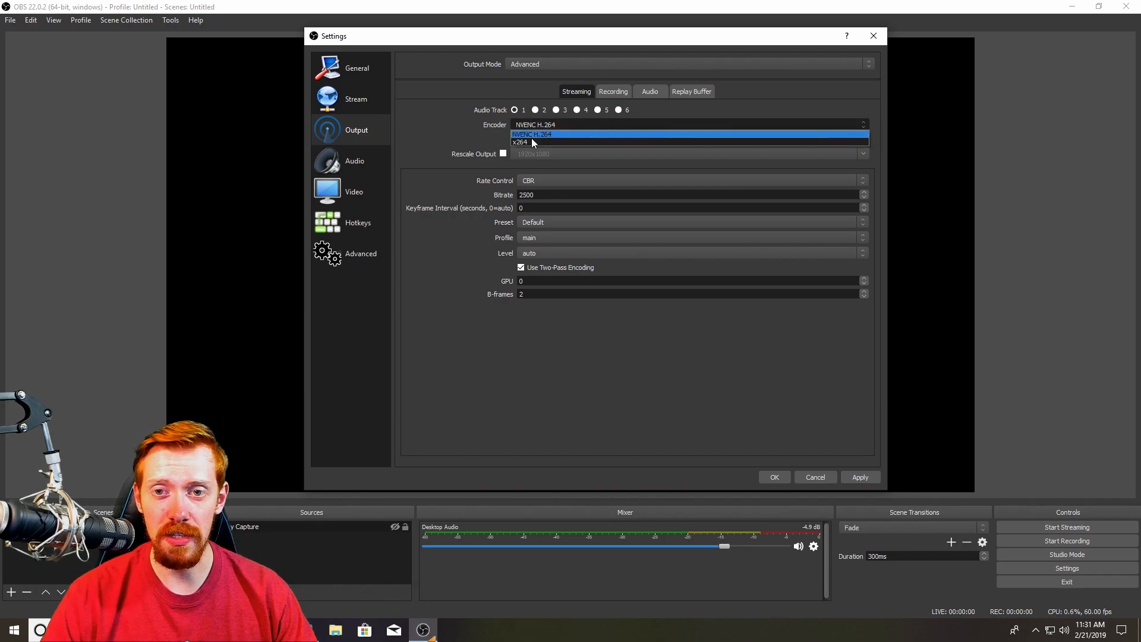
pyautogui.click(531, 141)
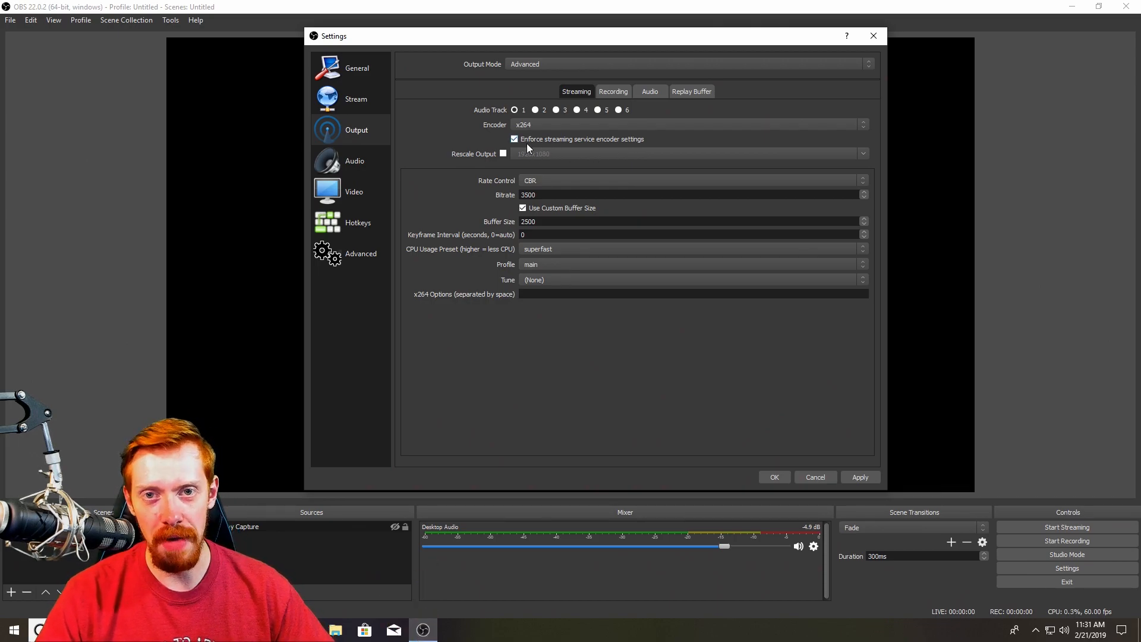
# Set the rate control to CBR and the bitrate to 3500
pyautogui.click(571, 182)
pyautogui.click(547, 190)
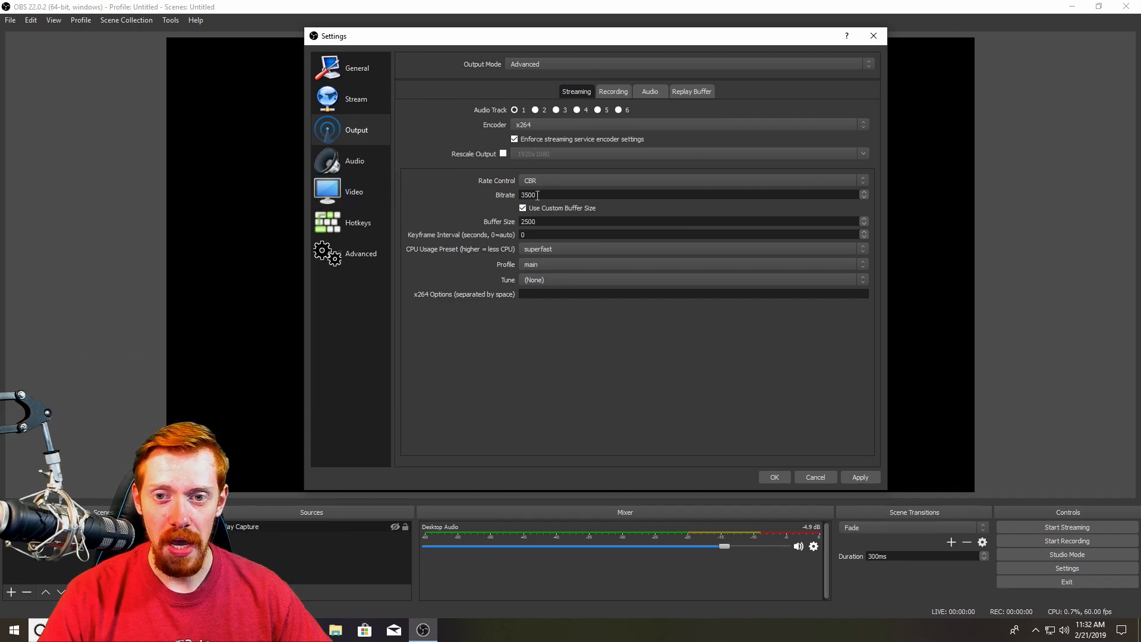
pyautogui.doubleClick(545, 195)
pyautogui.click(465, 198)
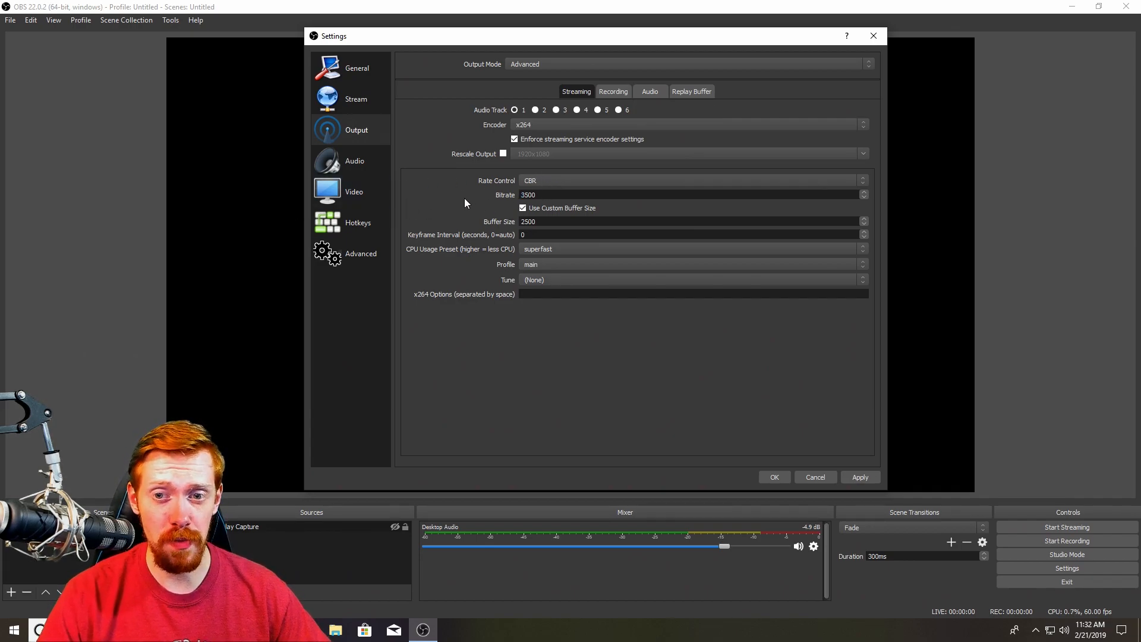
pyautogui.doubleClick(552, 196)
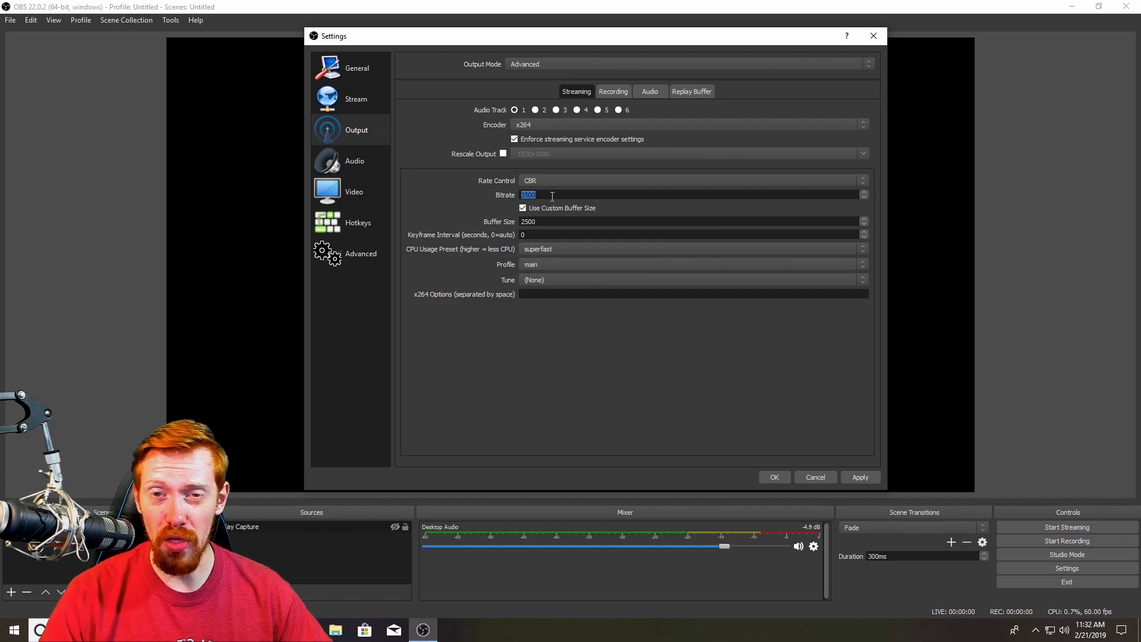
pyautogui.write('450')
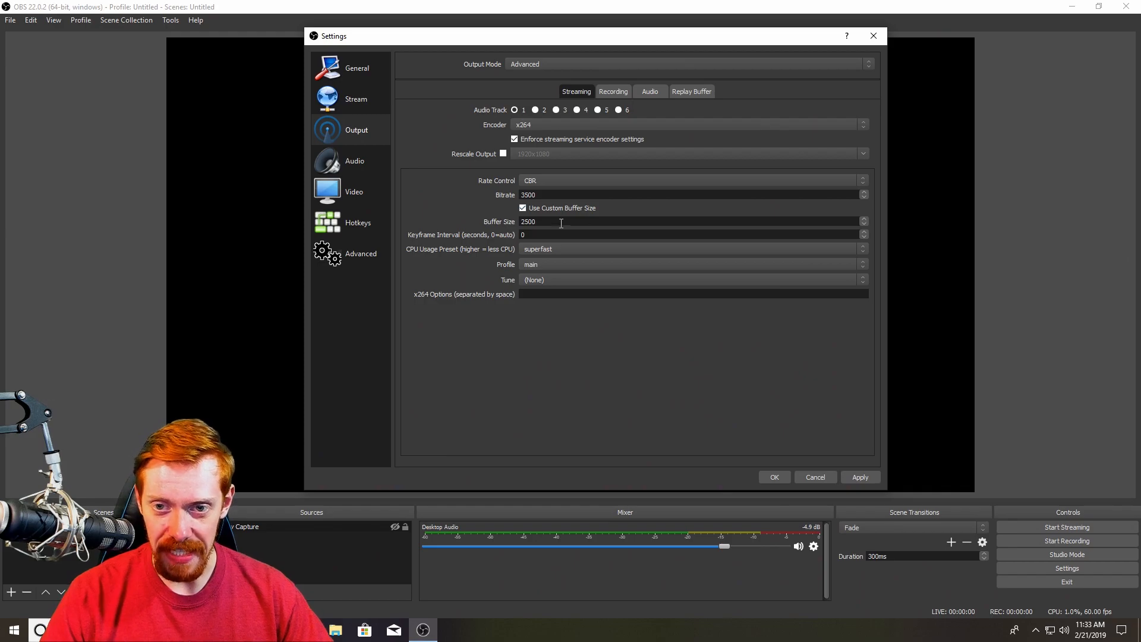
# Set the buffer size to 3500 and the keyframe interval to 2 seconds
pyautogui.doubleClick(549, 221)
pyautogui.write('3')
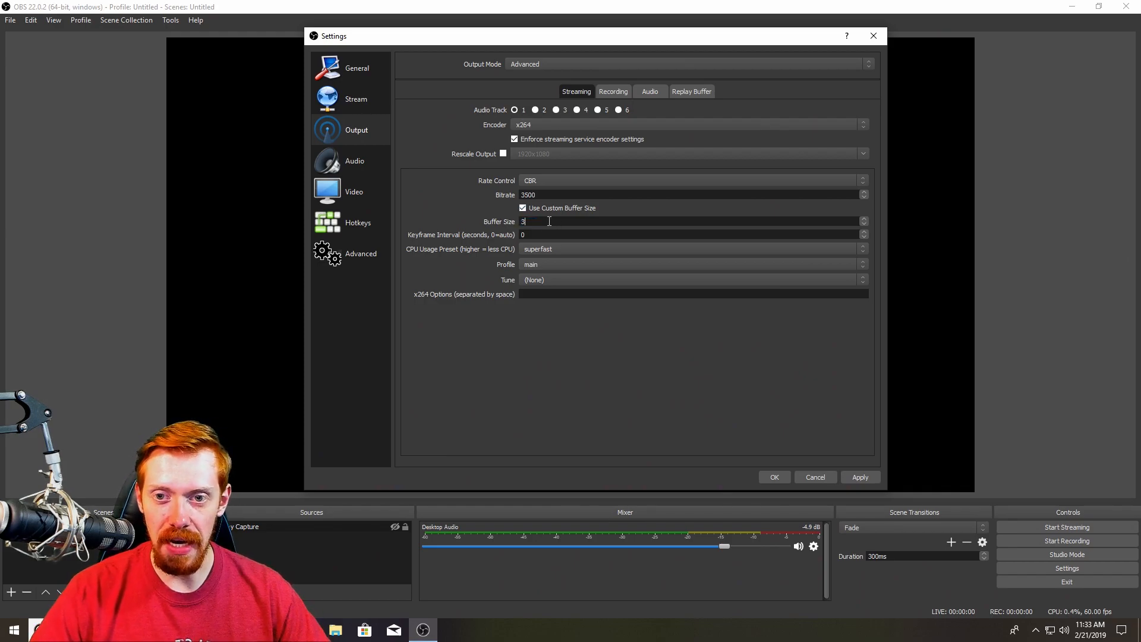
pyautogui.write('5500')
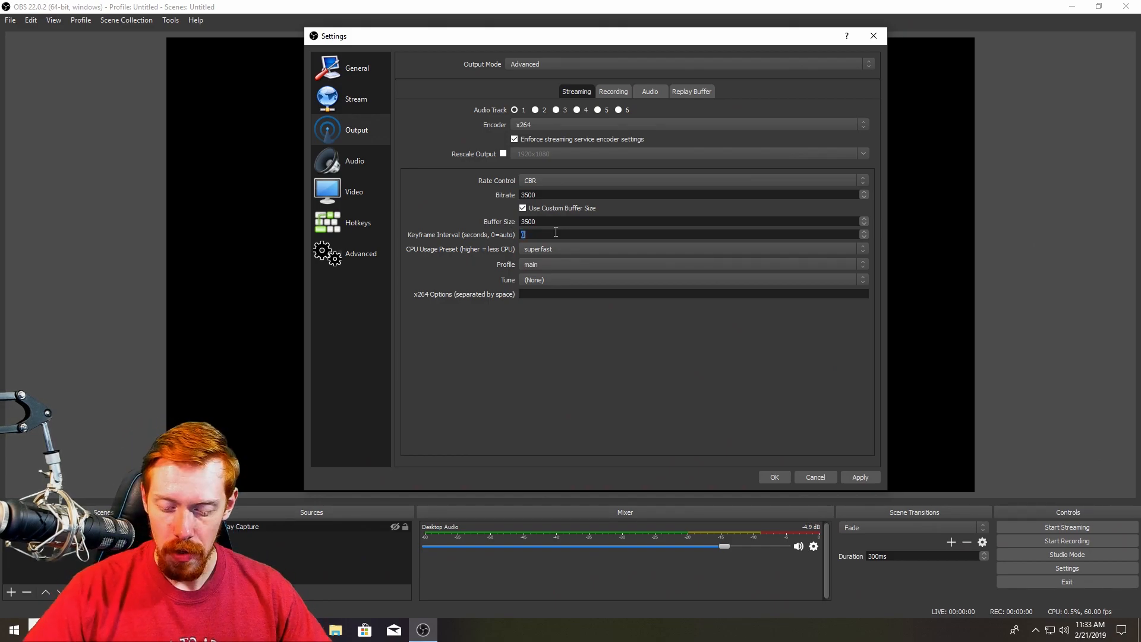
pyautogui.write('2')
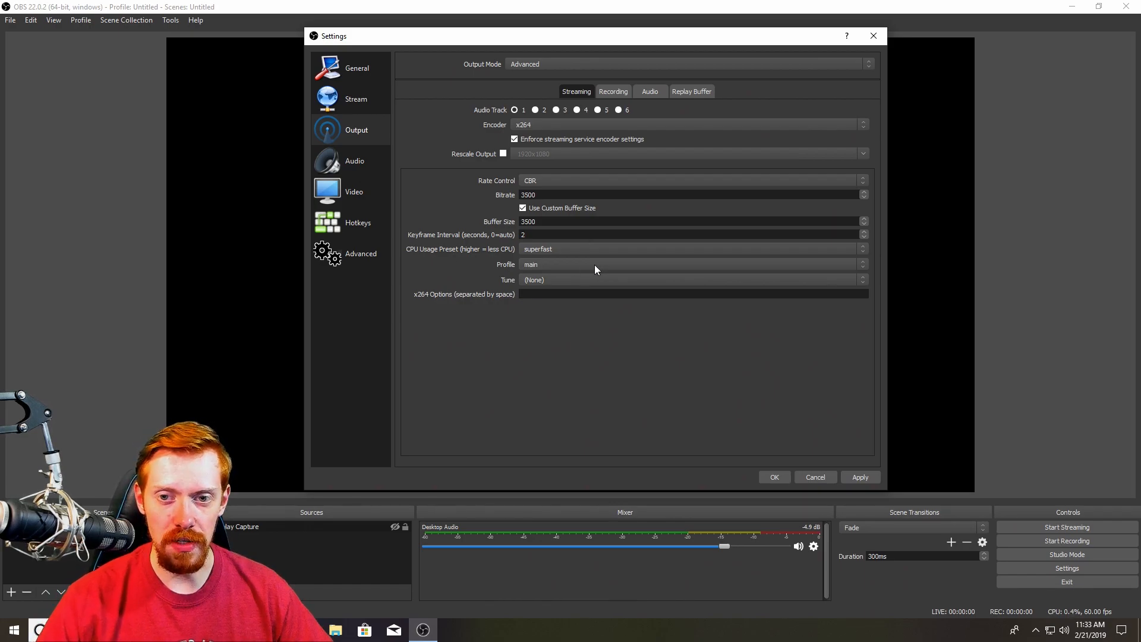
# Set the CPU usage preset to medium and the profile to main
pyautogui.click(562, 248)
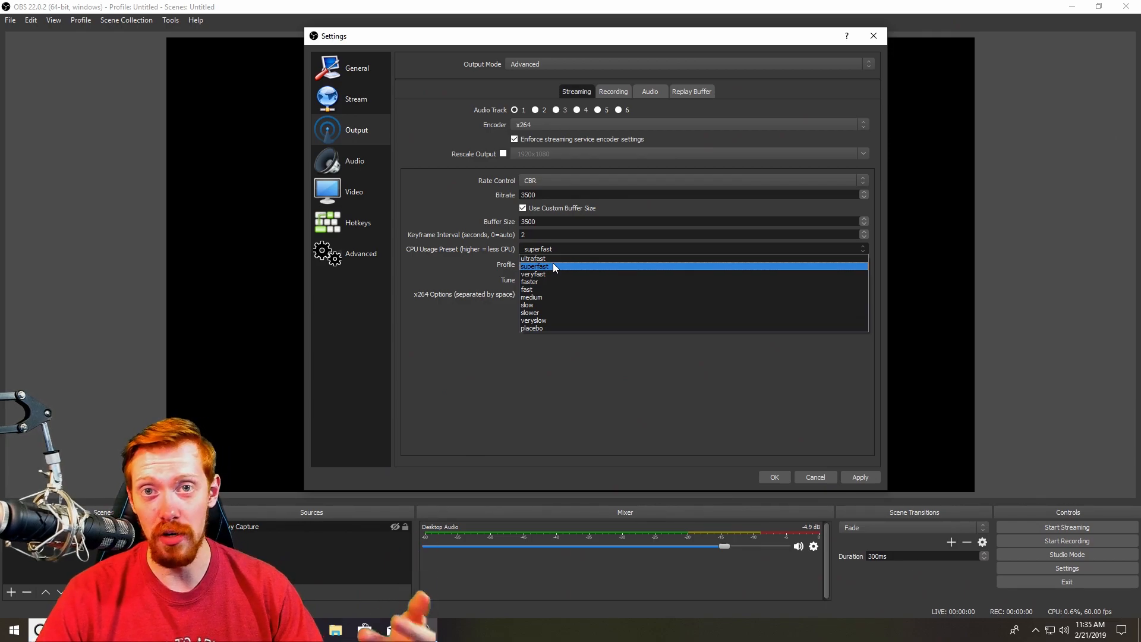
pyautogui.click(554, 295)
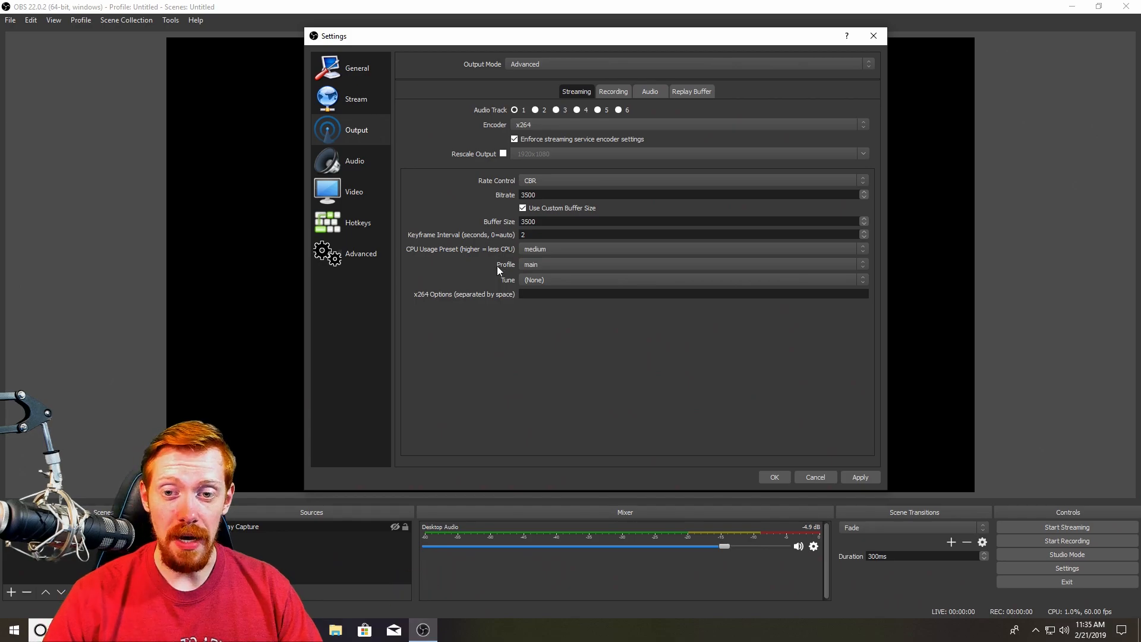
pyautogui.click(551, 266)
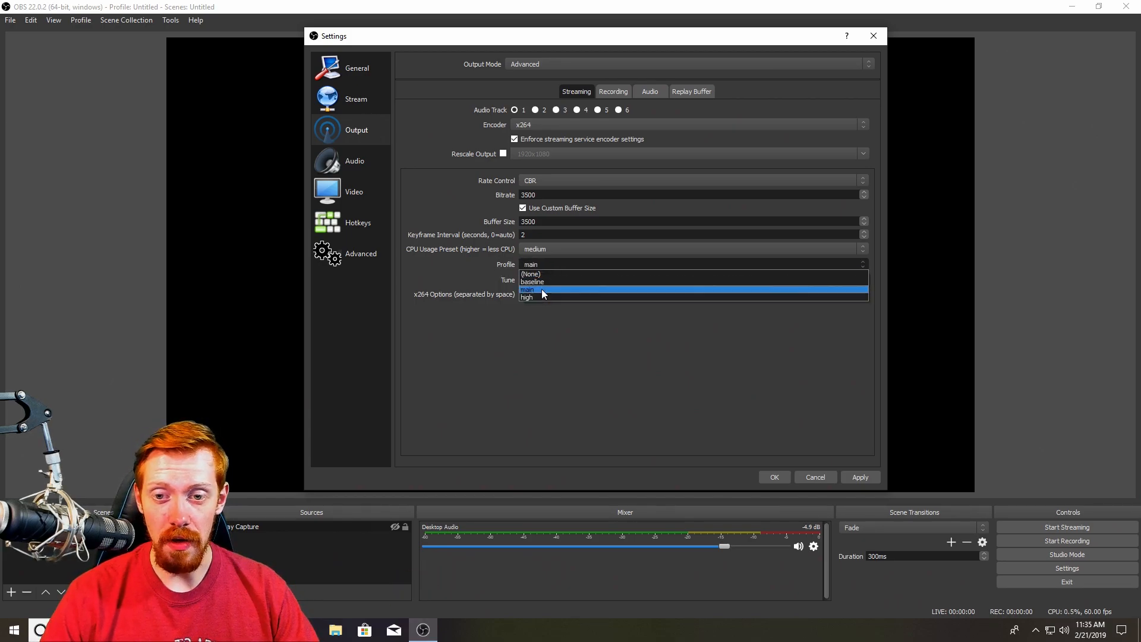
pyautogui.click(541, 289)
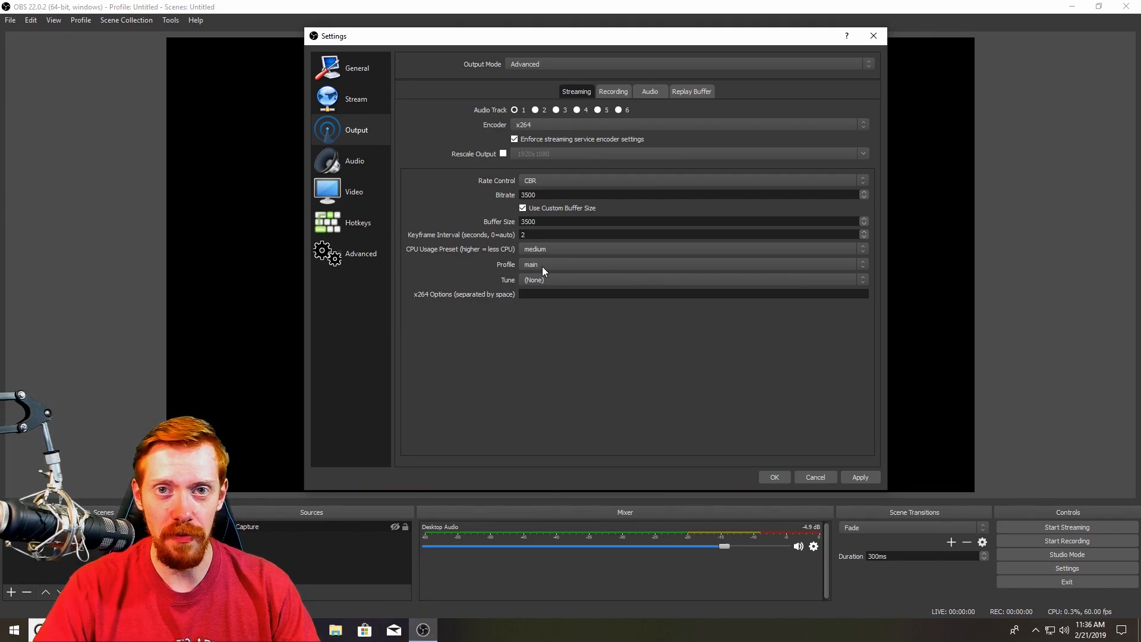
# Try the film tune option, then set the x264 Tune to (None)
pyautogui.click(544, 281)
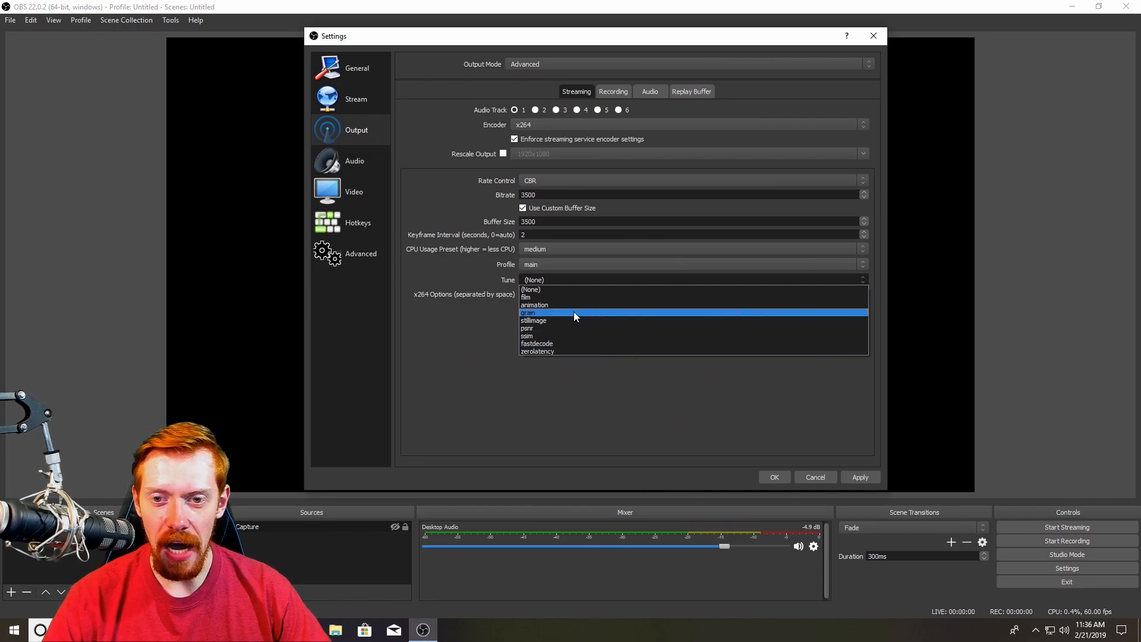
pyautogui.click(534, 290)
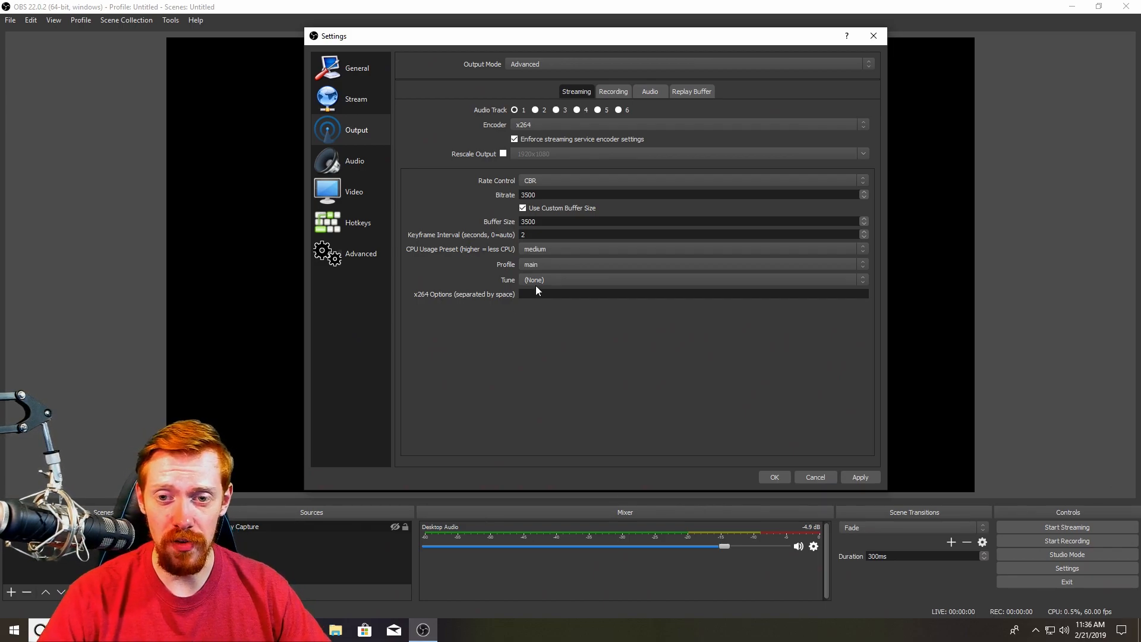
pyautogui.click(548, 279)
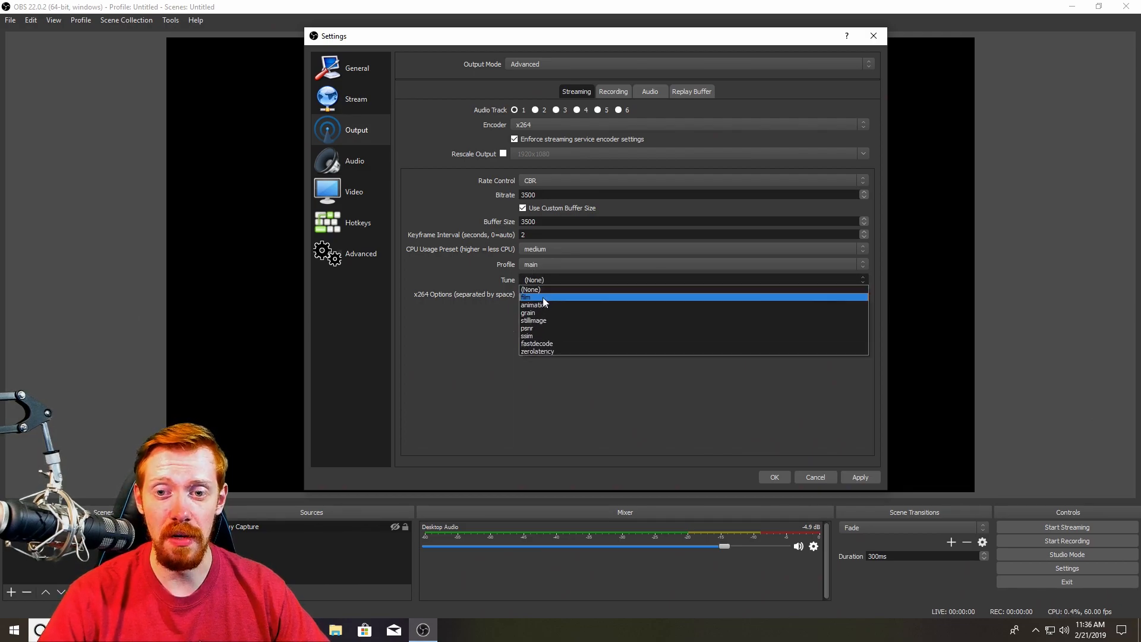
pyautogui.click(544, 294)
pyautogui.click(561, 283)
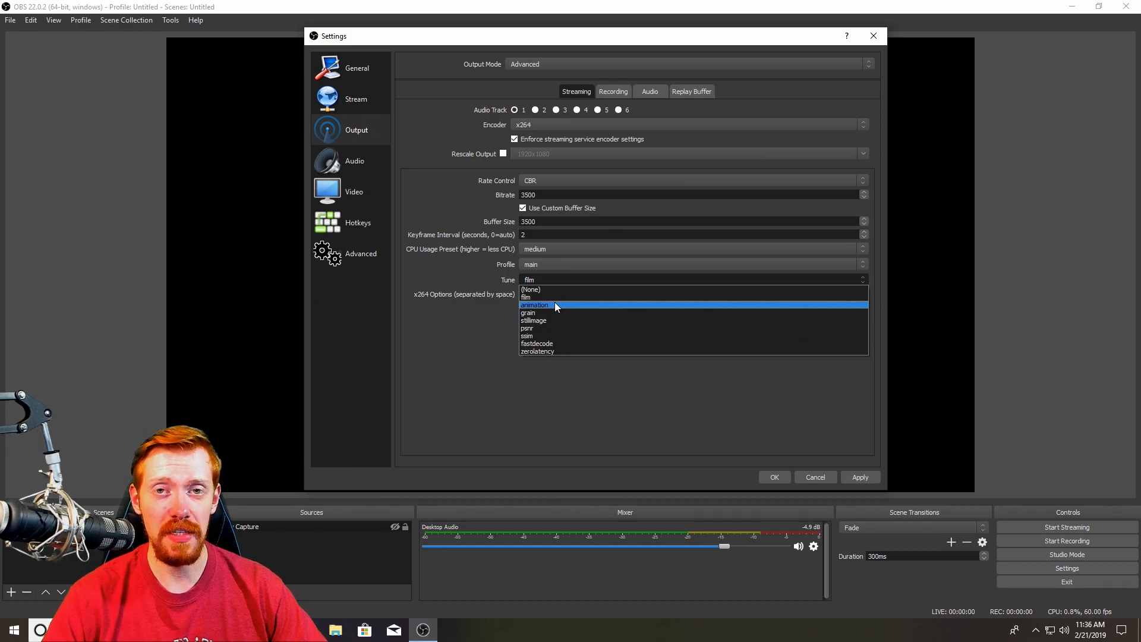
pyautogui.click(541, 289)
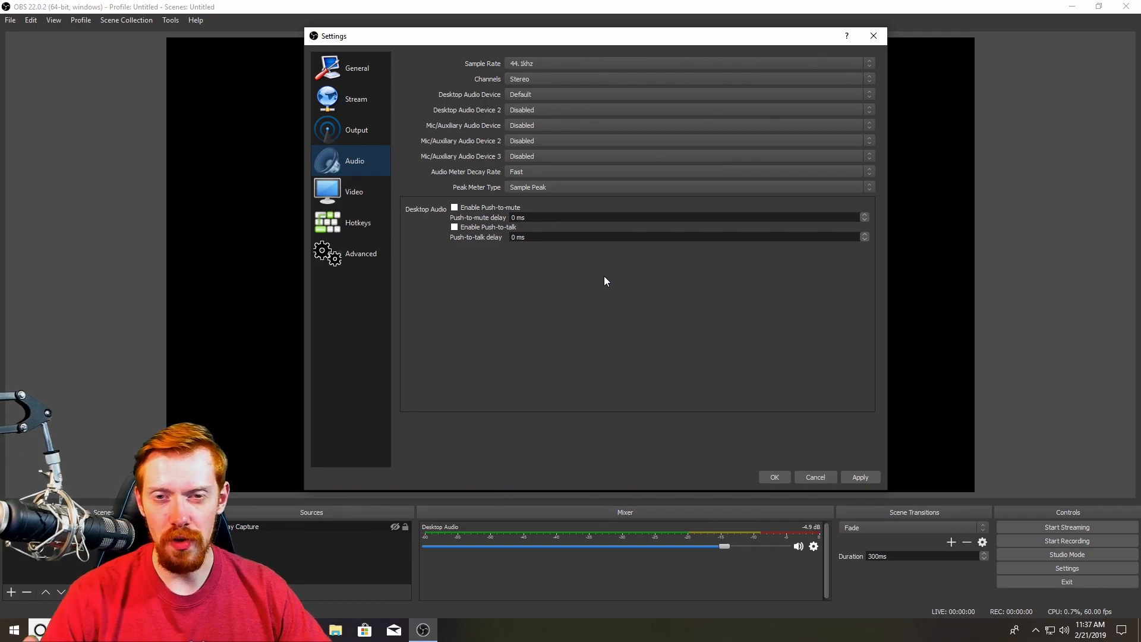
# Set the audio sample rate to 48khz and the channels to Stereo
pyautogui.click(533, 61)
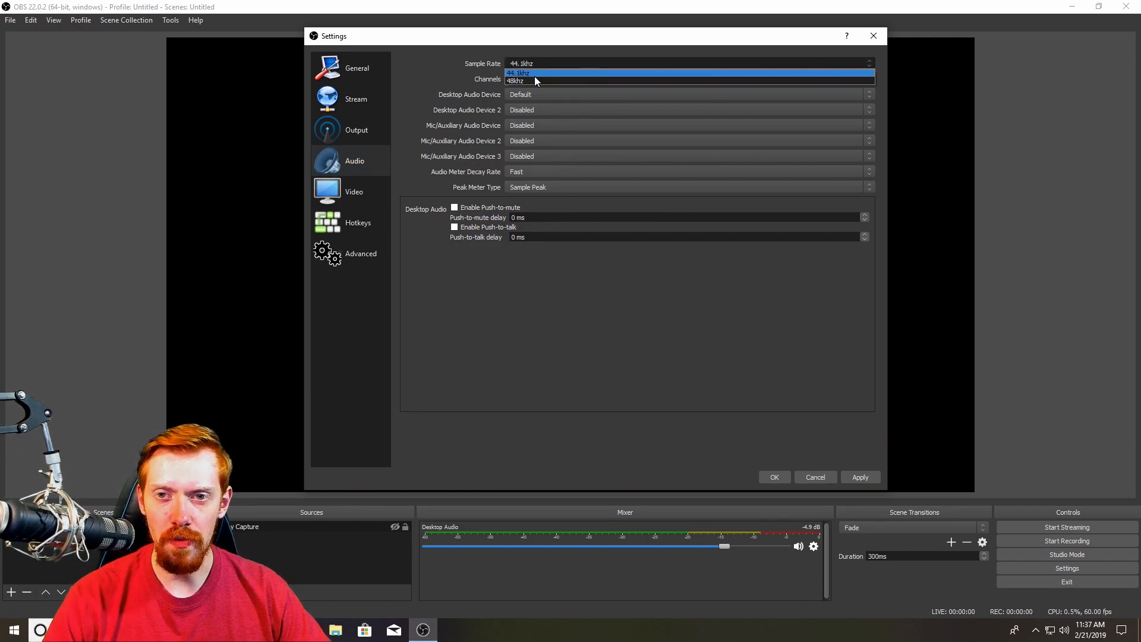
pyautogui.click(534, 76)
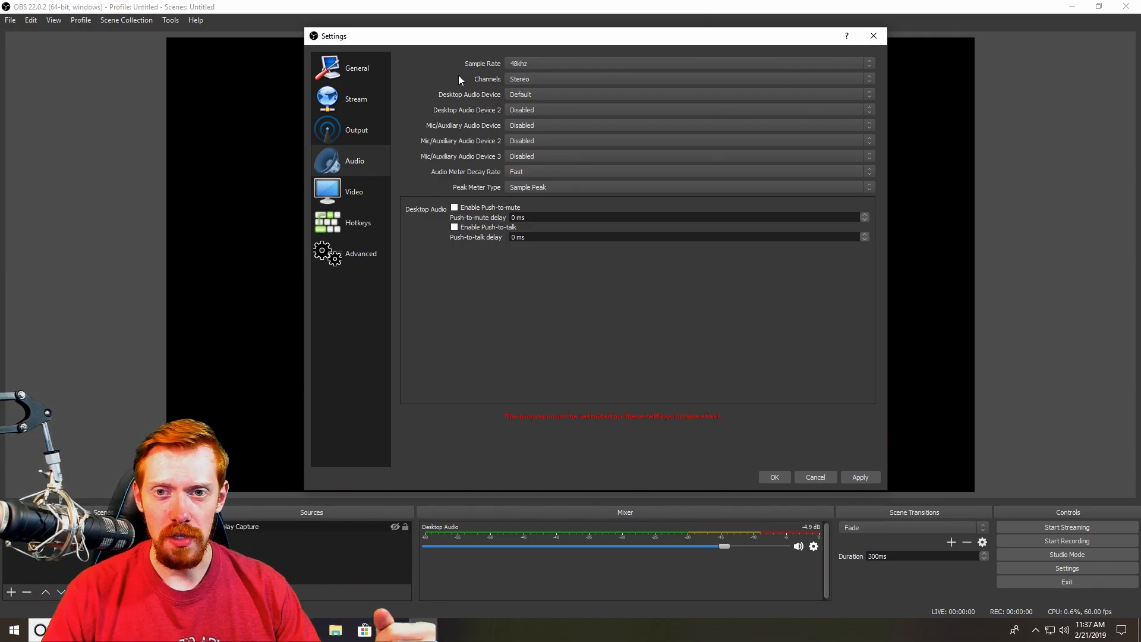
pyautogui.click(554, 79)
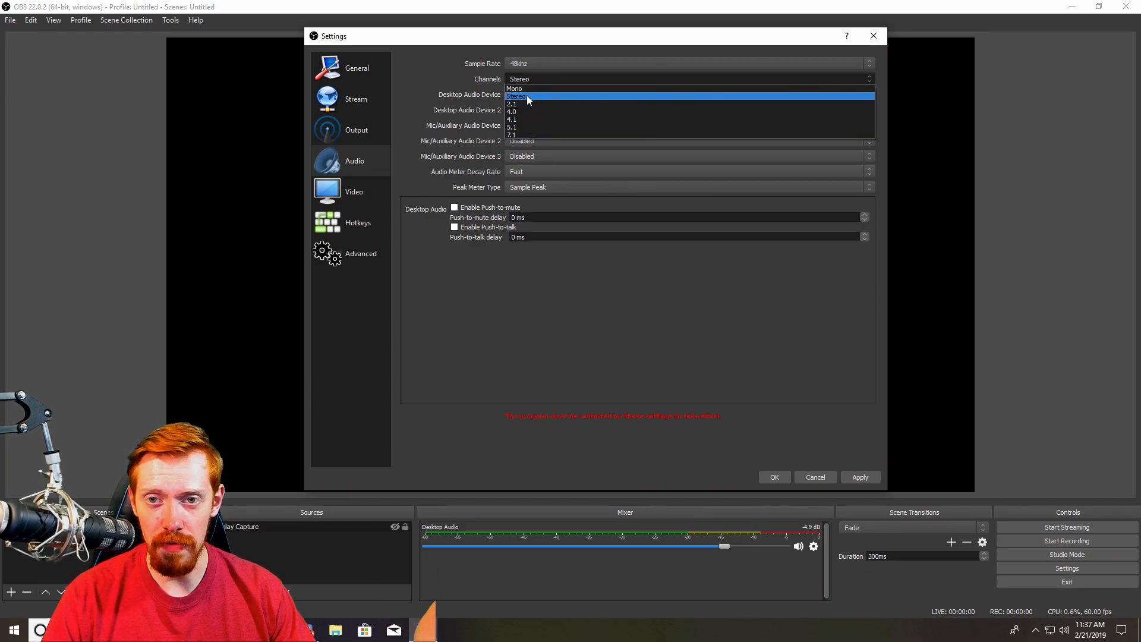
pyautogui.click(526, 95)
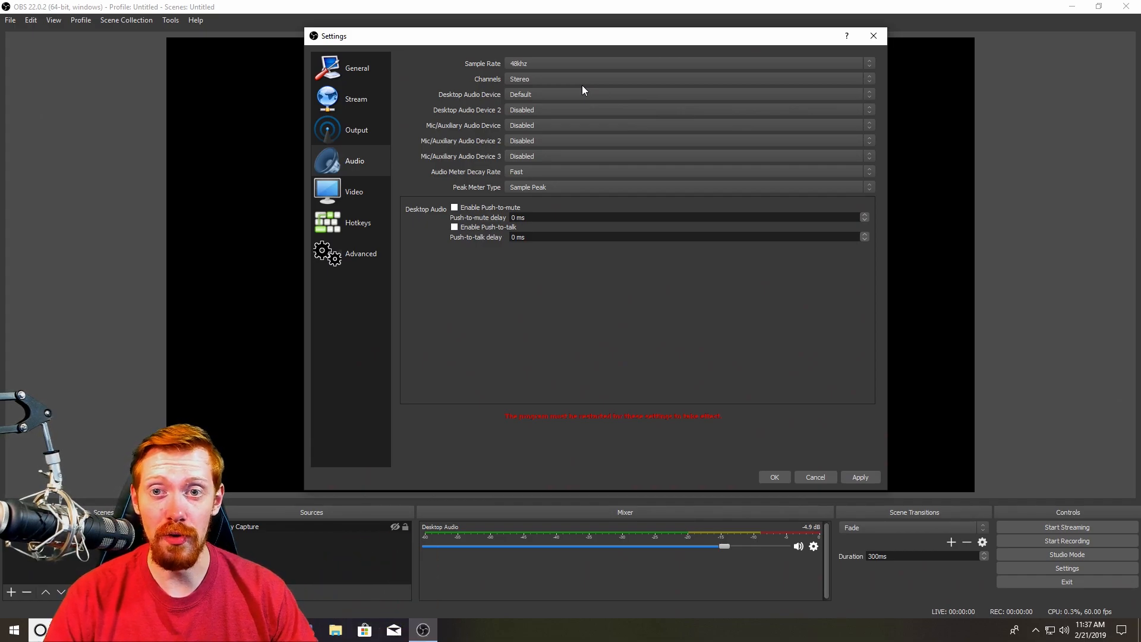
pyautogui.click(533, 78)
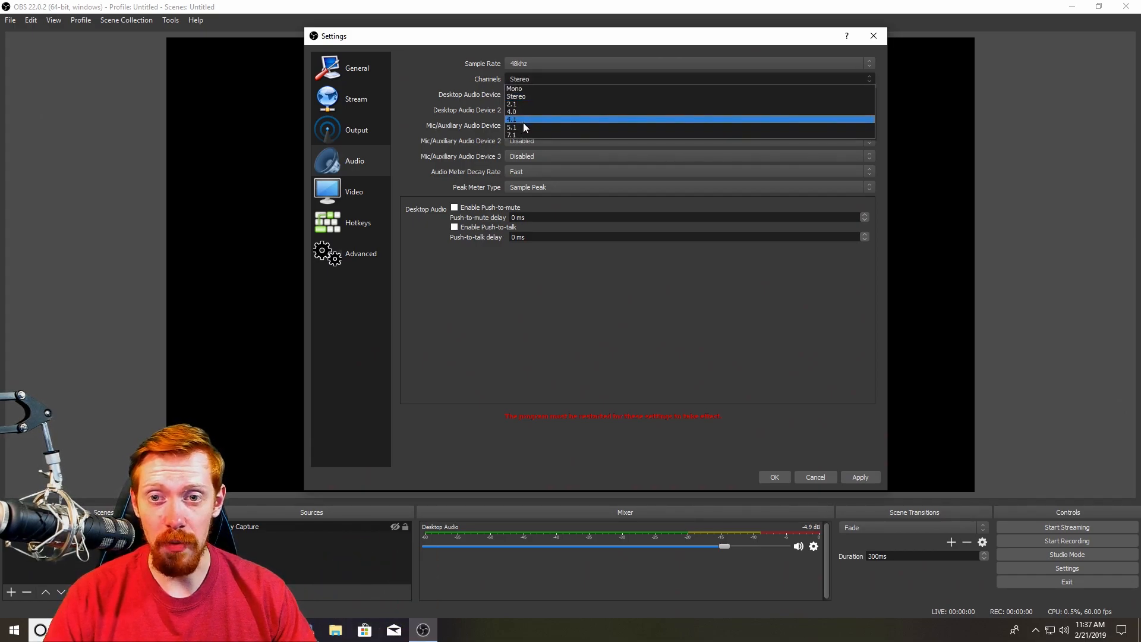
pyautogui.click(515, 96)
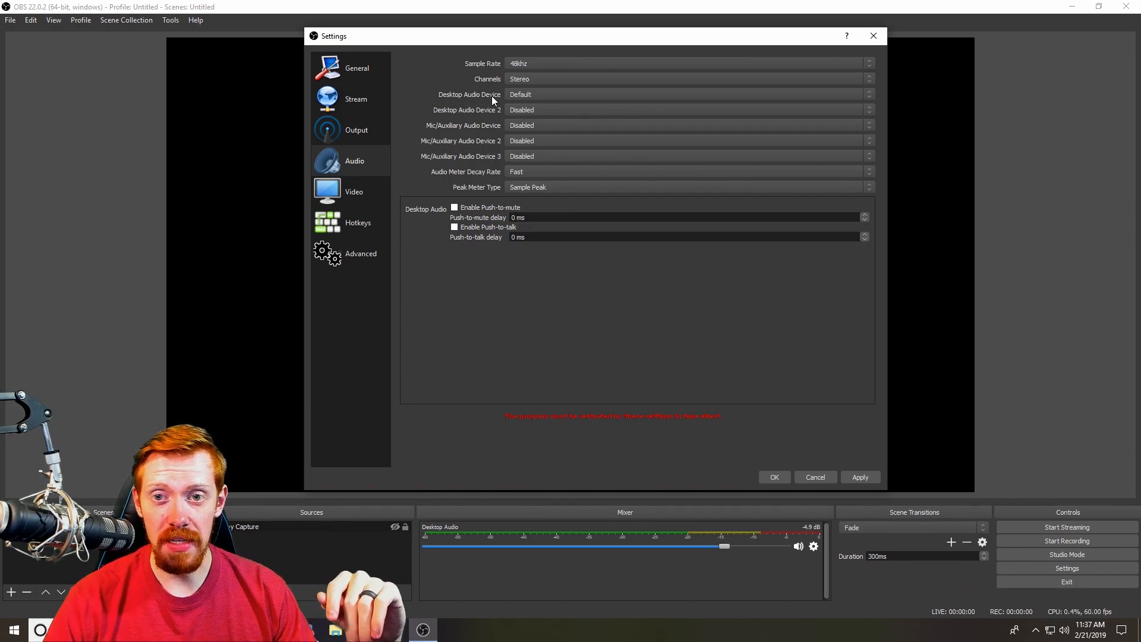
# Check the system's playback output device and set the desktop audio device to Default
pyautogui.click(524, 95)
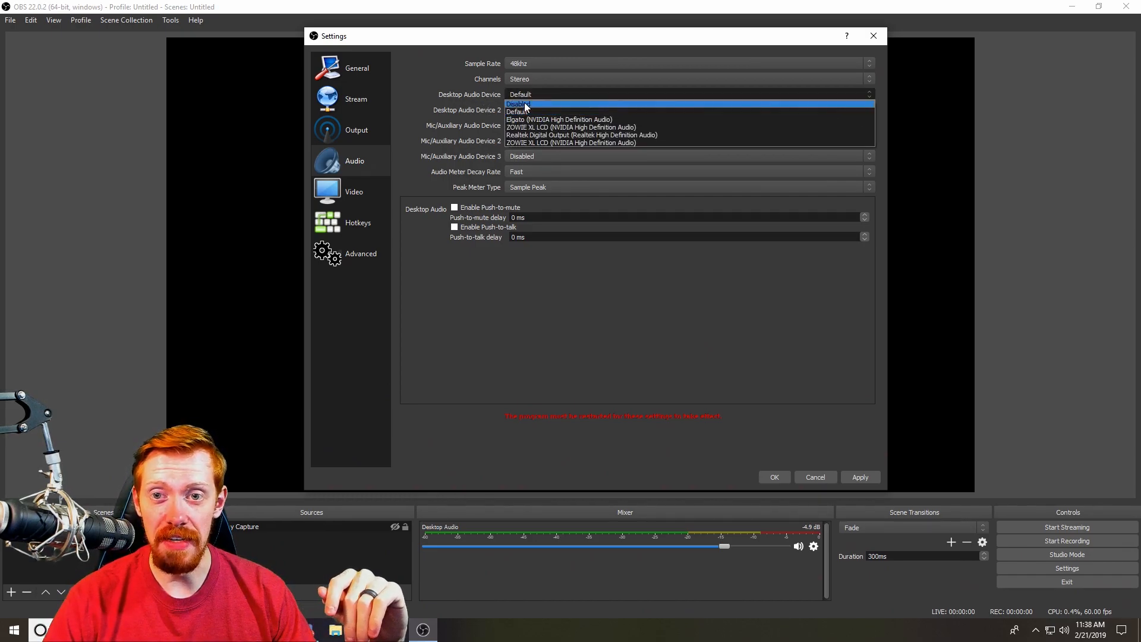
pyautogui.click(536, 95)
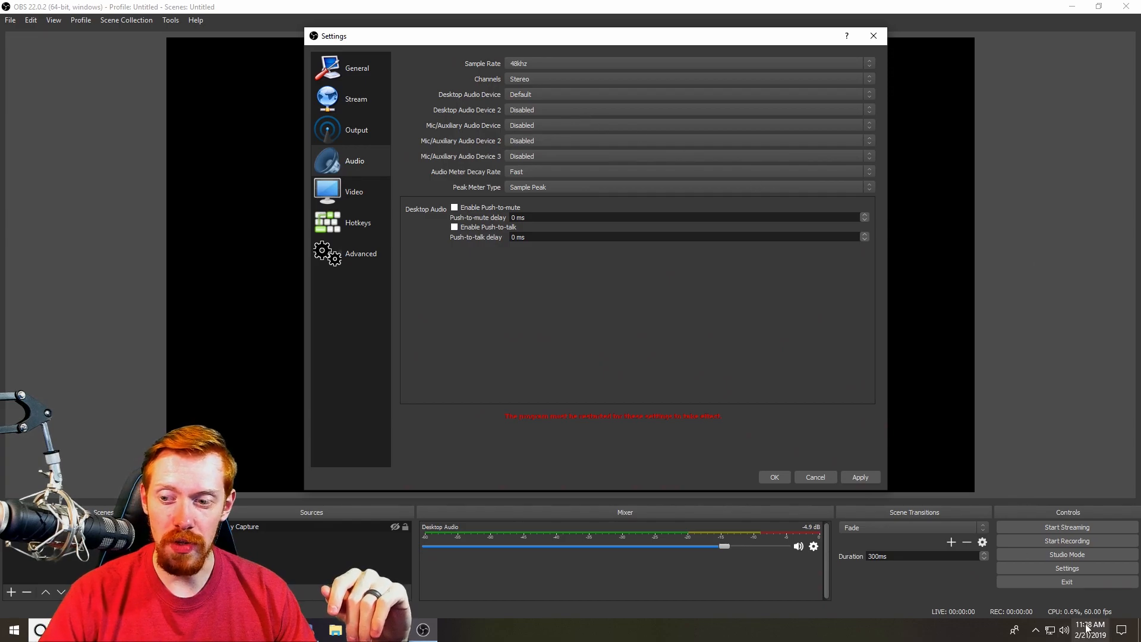
pyautogui.rightClick(1068, 632)
pyautogui.click(1065, 631)
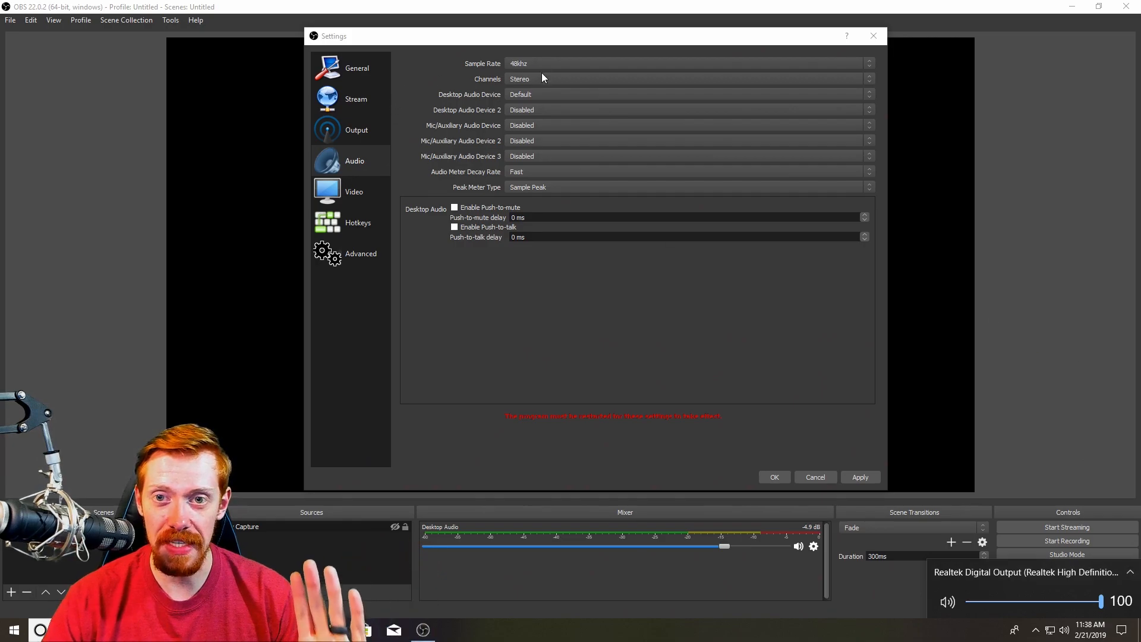
pyautogui.click(459, 98)
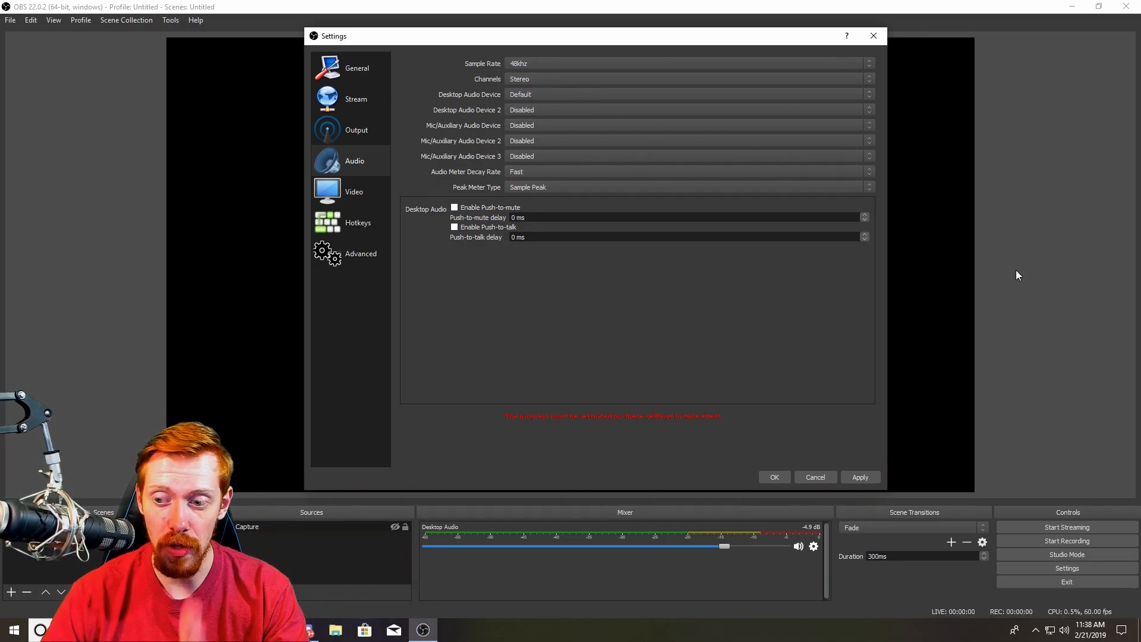
pyautogui.click(523, 95)
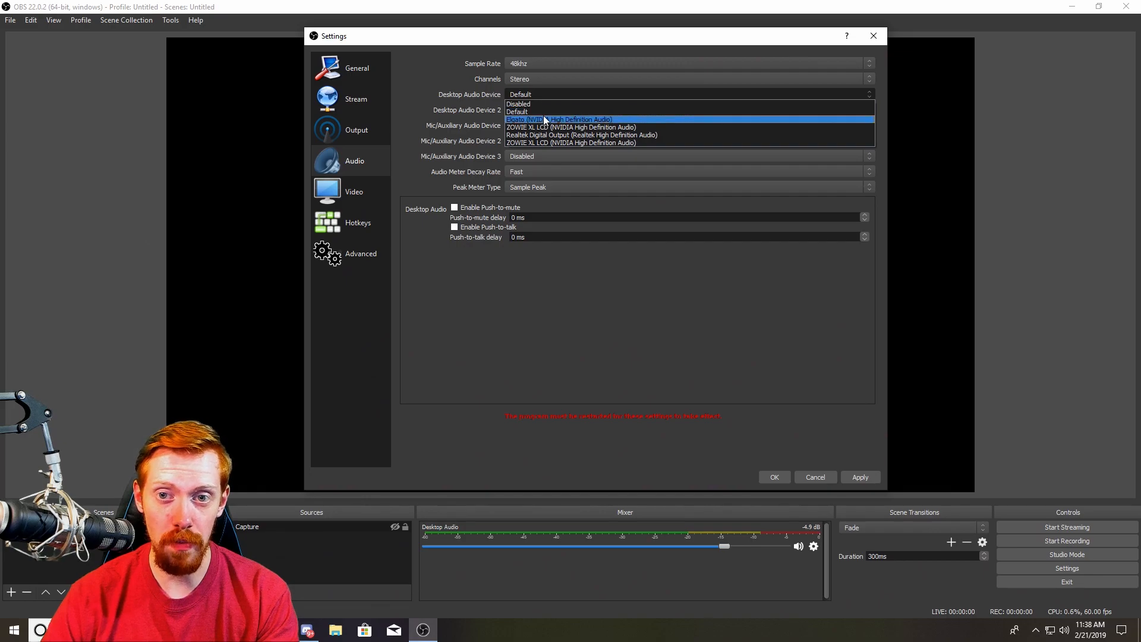
pyautogui.click(534, 112)
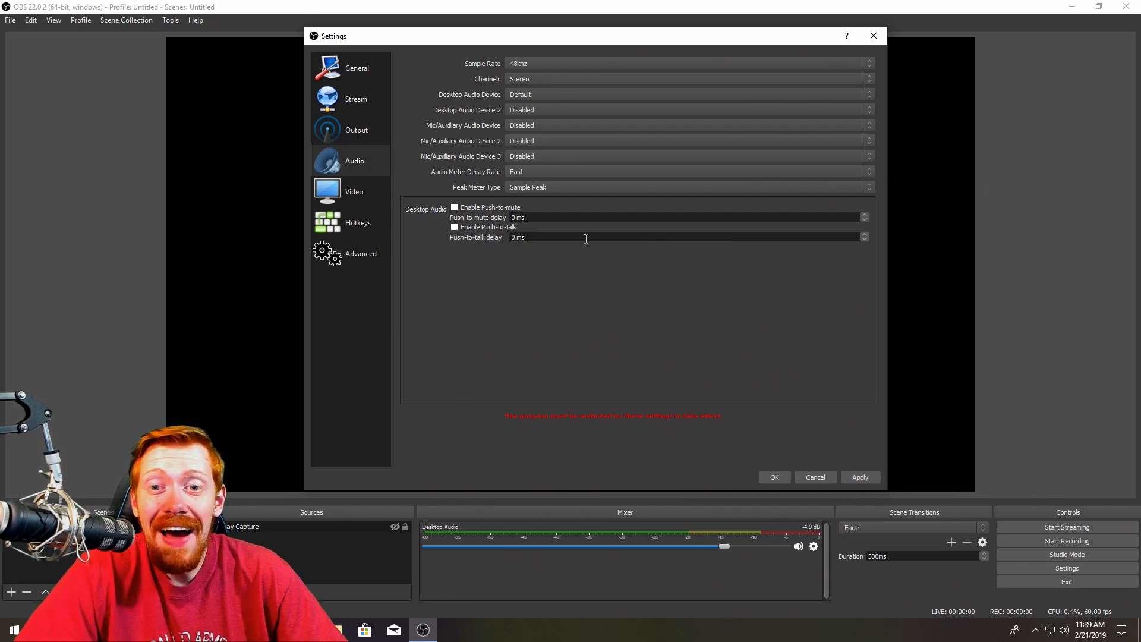
# Open the Video settings and review the base canvas and output scaled resolutions
pyautogui.click(364, 193)
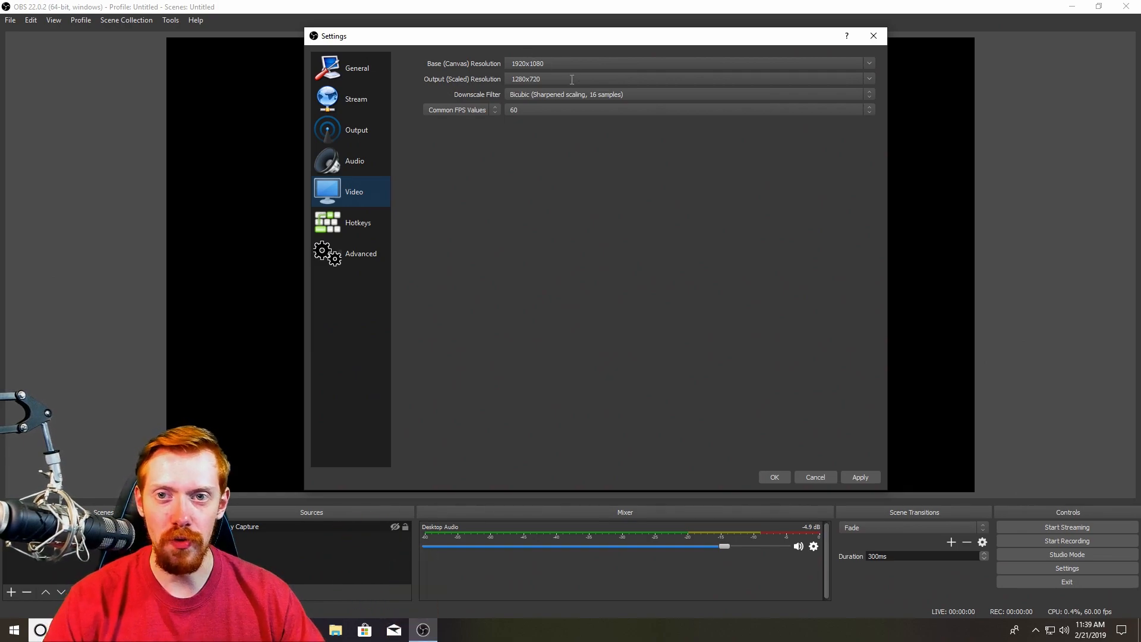
pyautogui.click(870, 64)
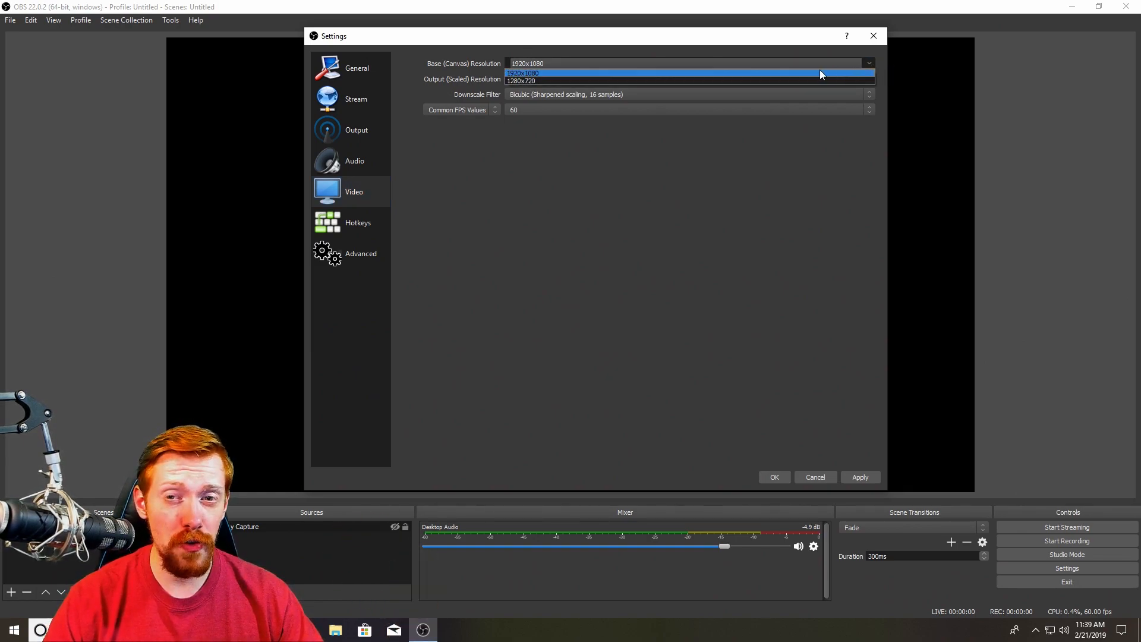
pyautogui.click(875, 62)
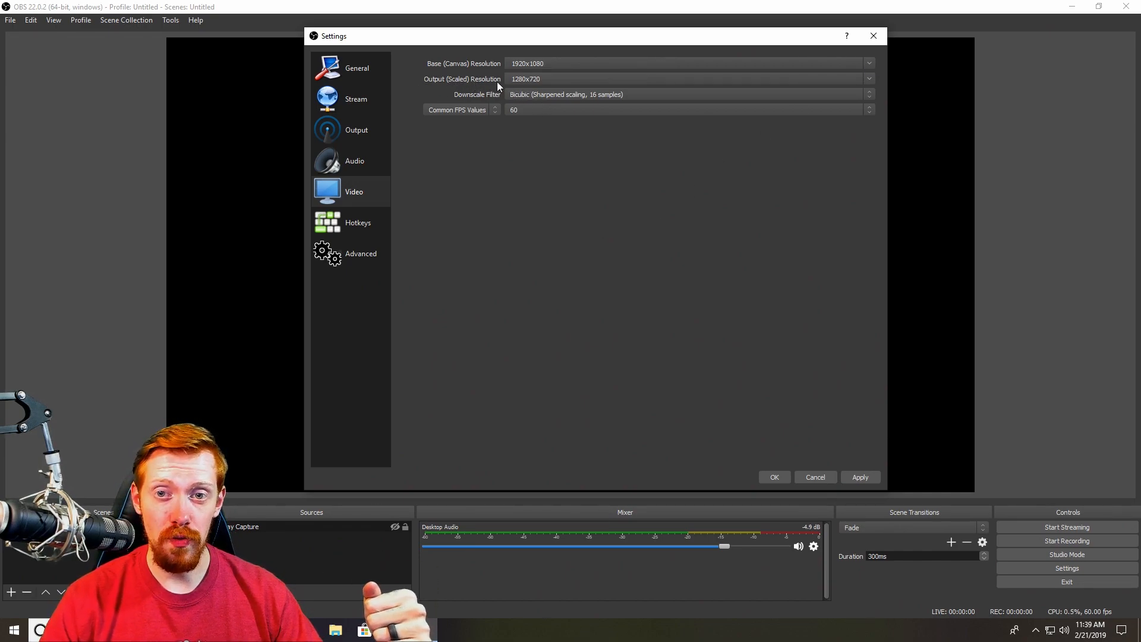
pyautogui.doubleClick(545, 80)
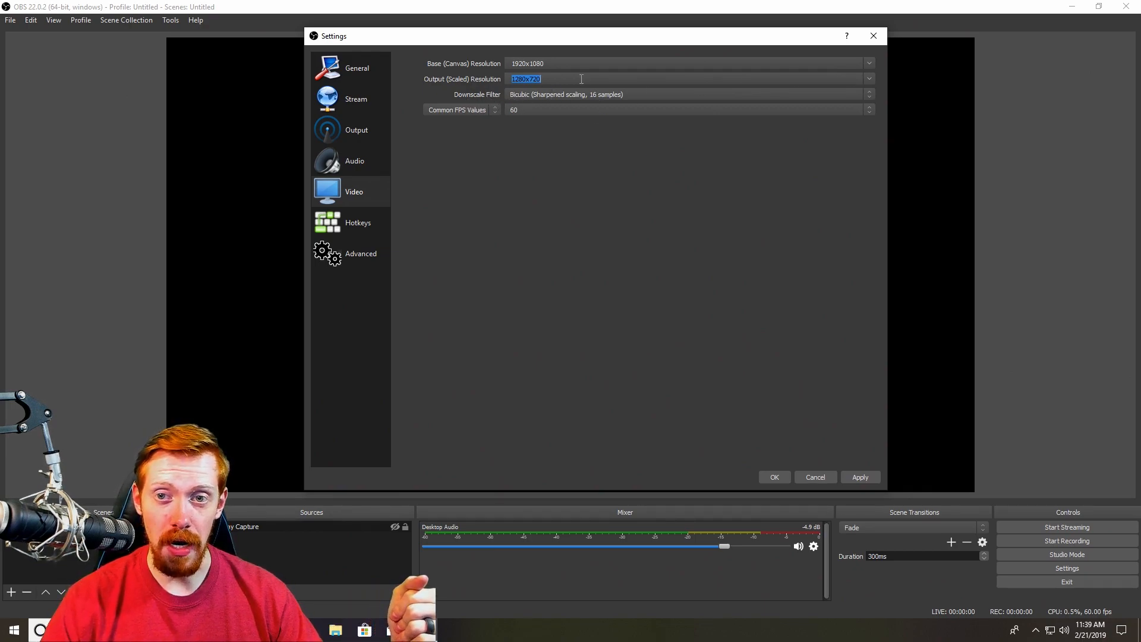
# Set the downscale filter to Bicubic (Sharpened scaling, 16 samples) and the common FPS value to 60
pyautogui.click(671, 94)
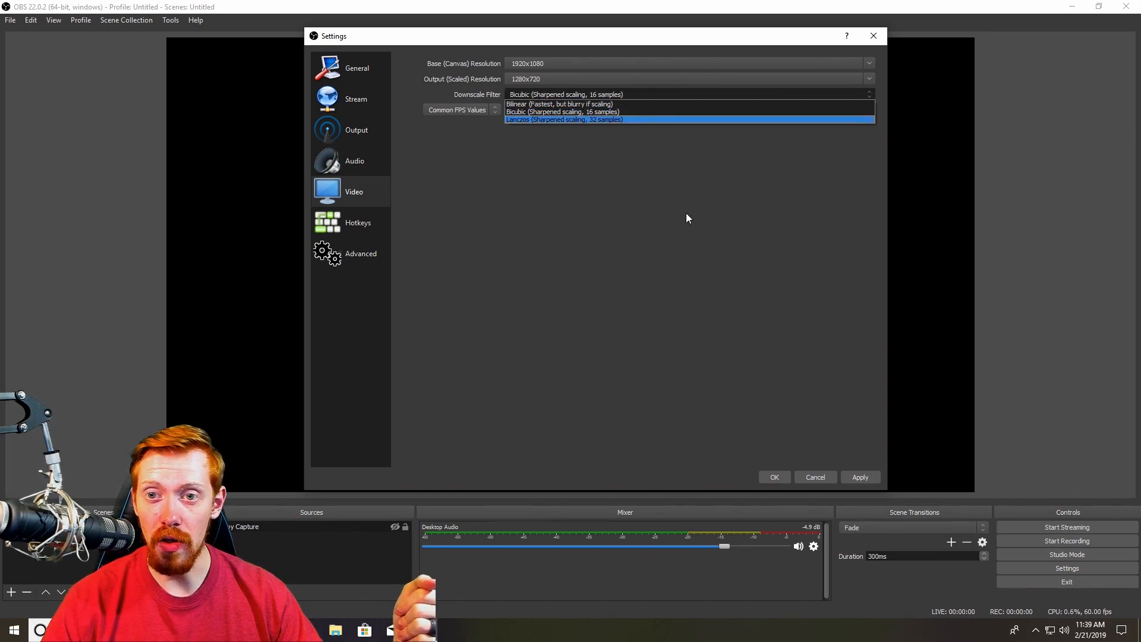
pyautogui.click(543, 112)
pyautogui.click(547, 96)
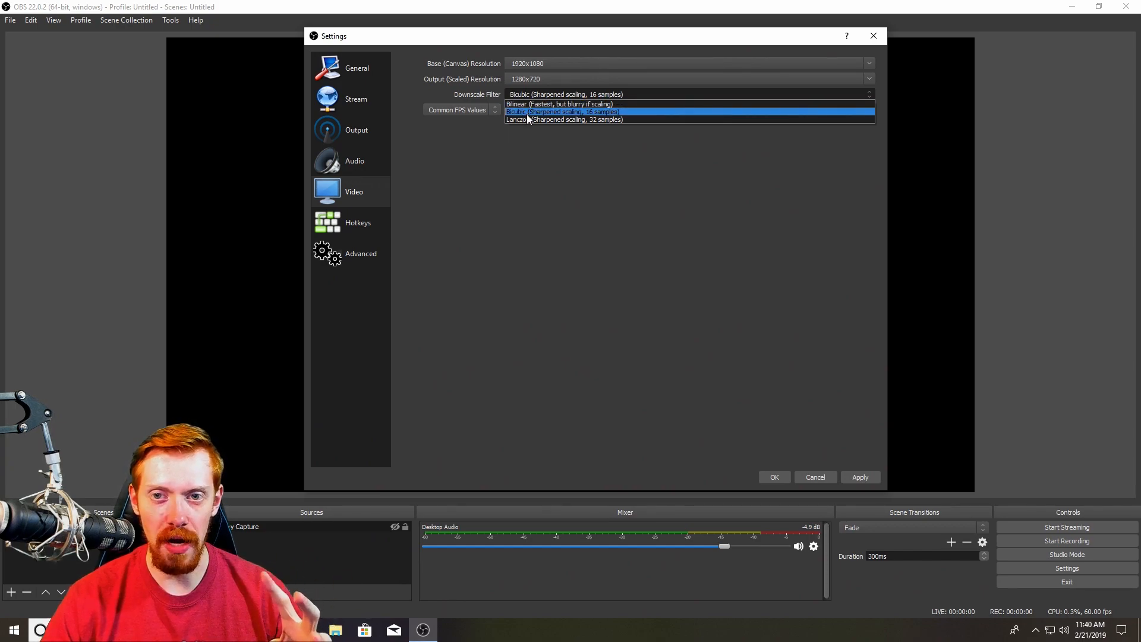
pyautogui.click(527, 115)
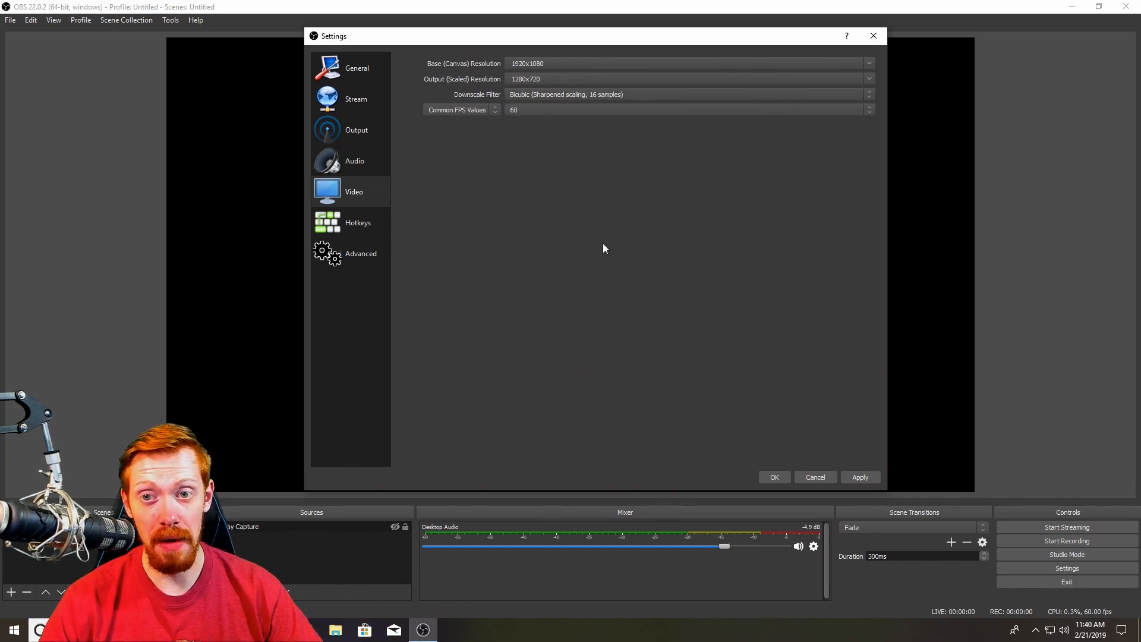
pyautogui.click(572, 94)
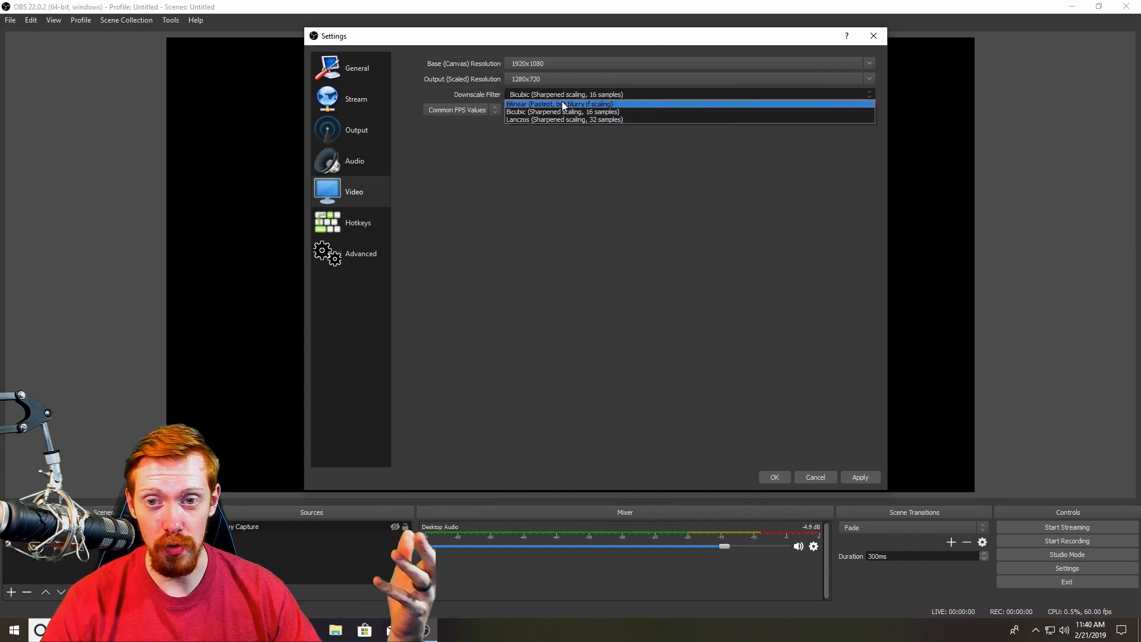
pyautogui.click(561, 112)
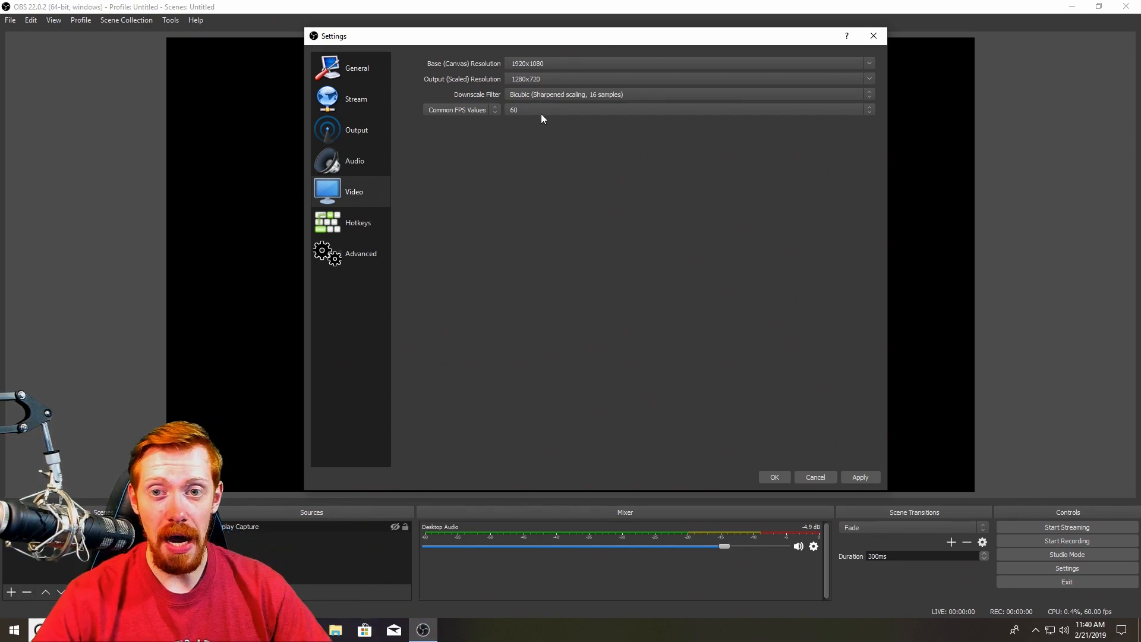
pyautogui.click(539, 108)
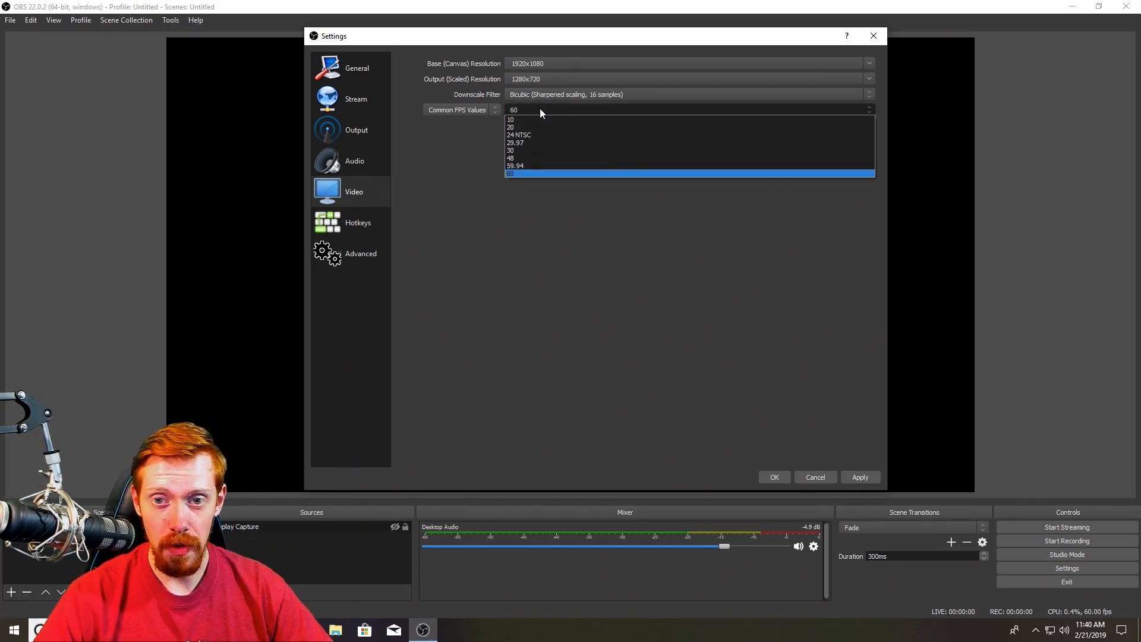
pyautogui.click(534, 174)
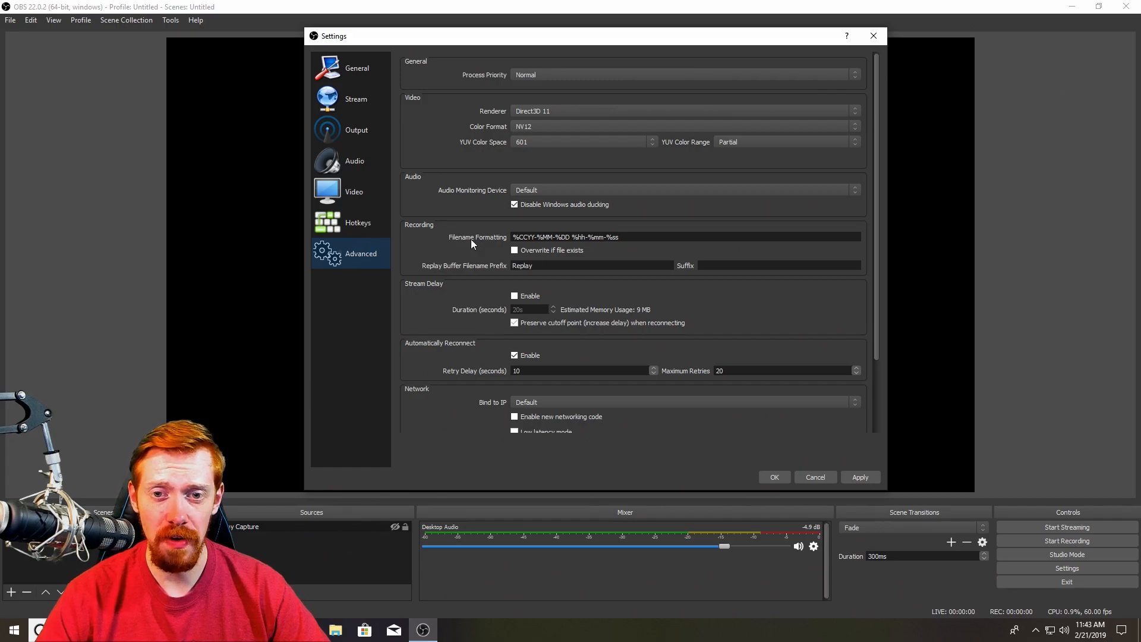
# Review the Advanced settings, set the process priority to Normal, and apply the changes
pyautogui.scroll(-3, 437, 297)
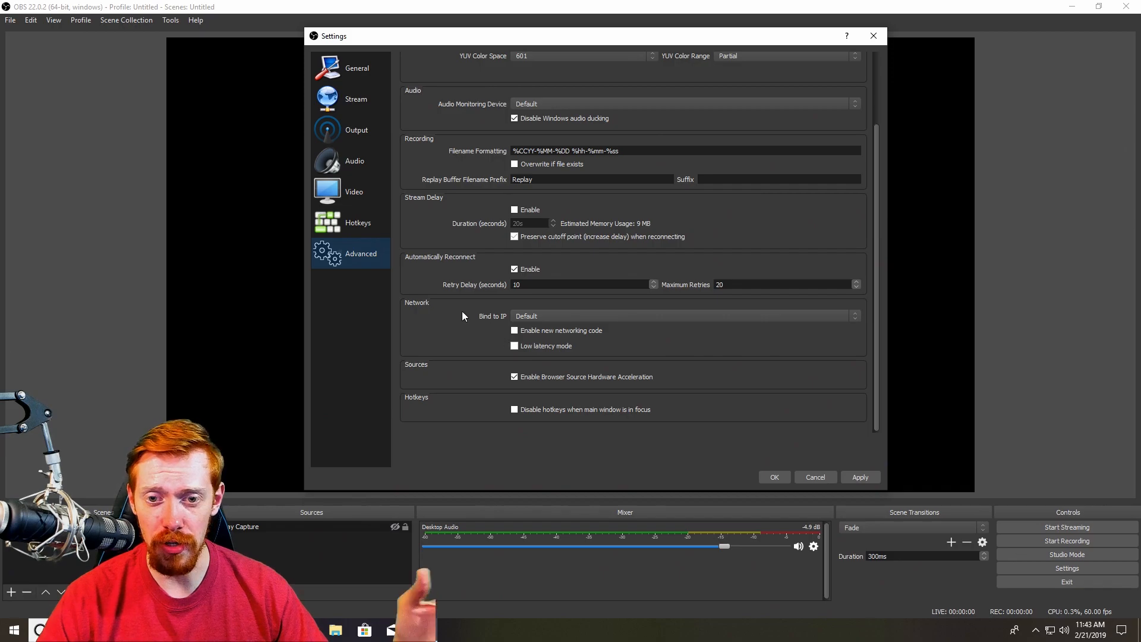
pyautogui.scroll(1, 490, 319)
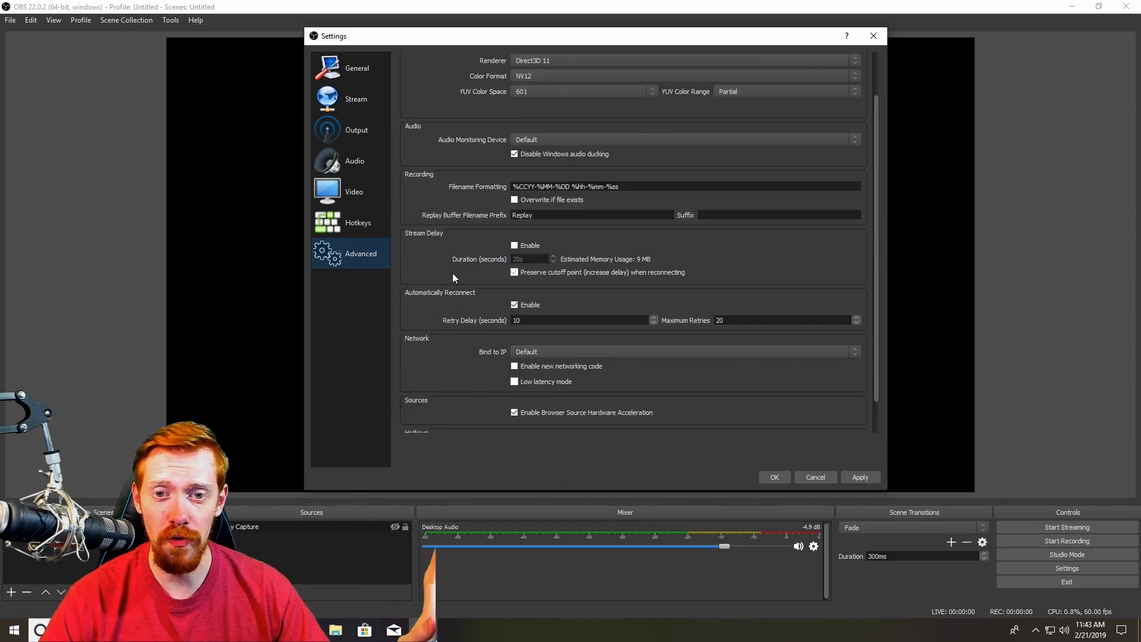
pyautogui.scroll(2, 452, 274)
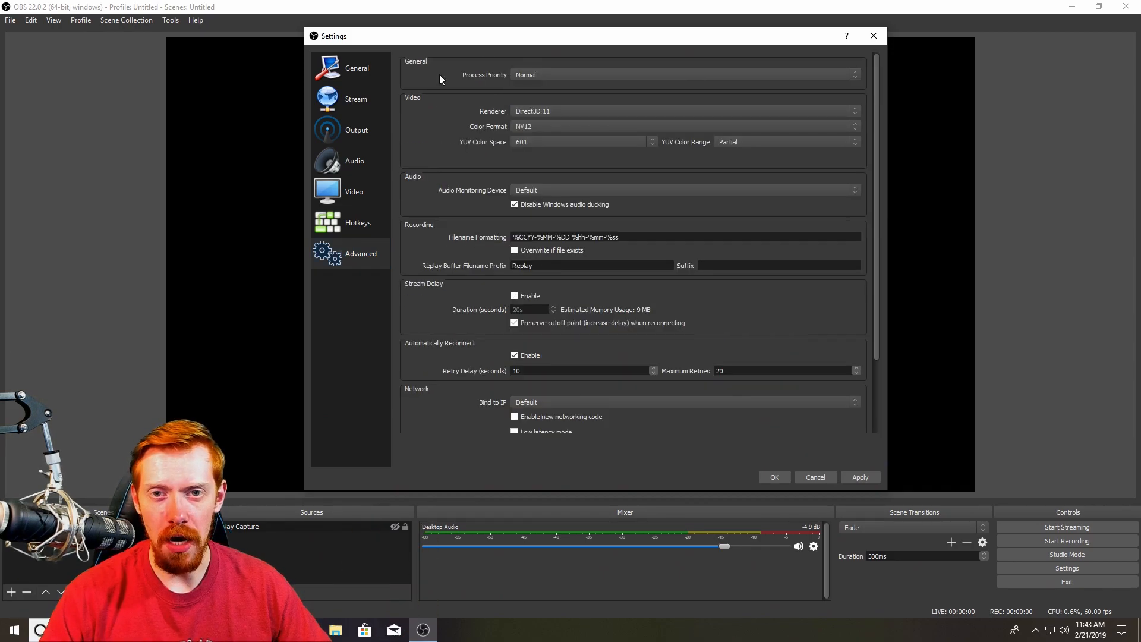
pyautogui.click(569, 78)
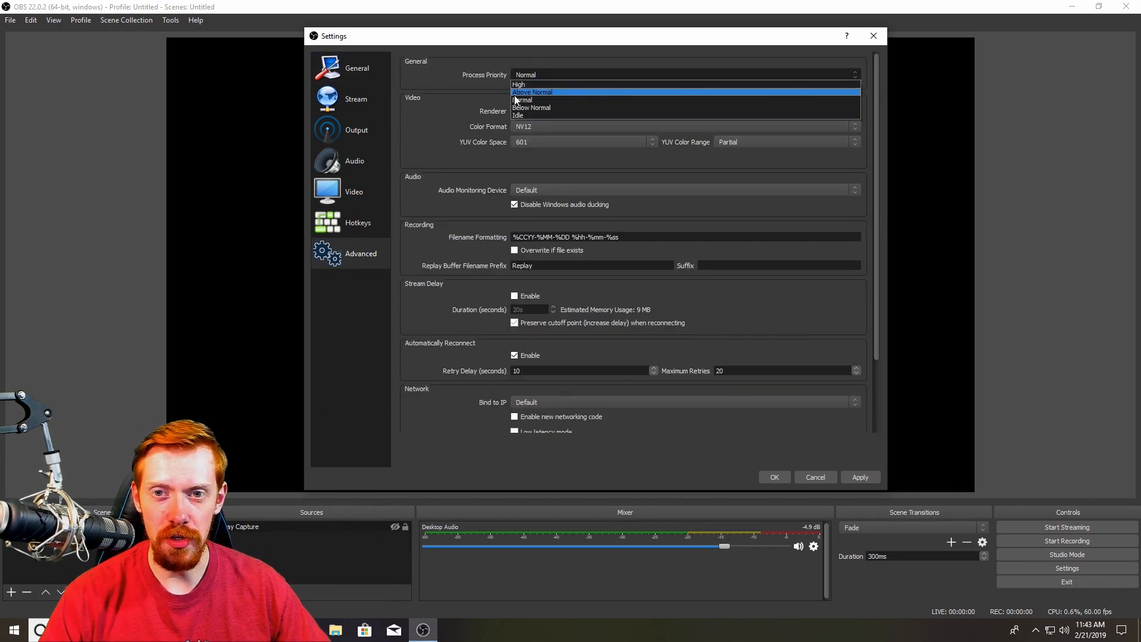
pyautogui.click(458, 82)
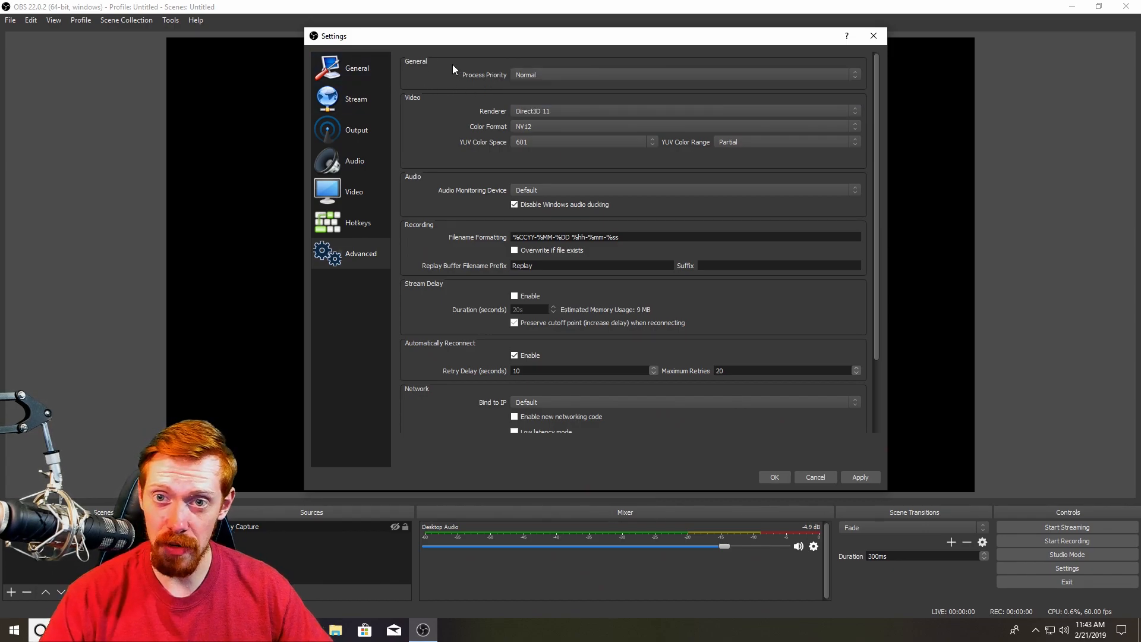
pyautogui.click(544, 77)
pyautogui.click(429, 69)
pyautogui.click(570, 75)
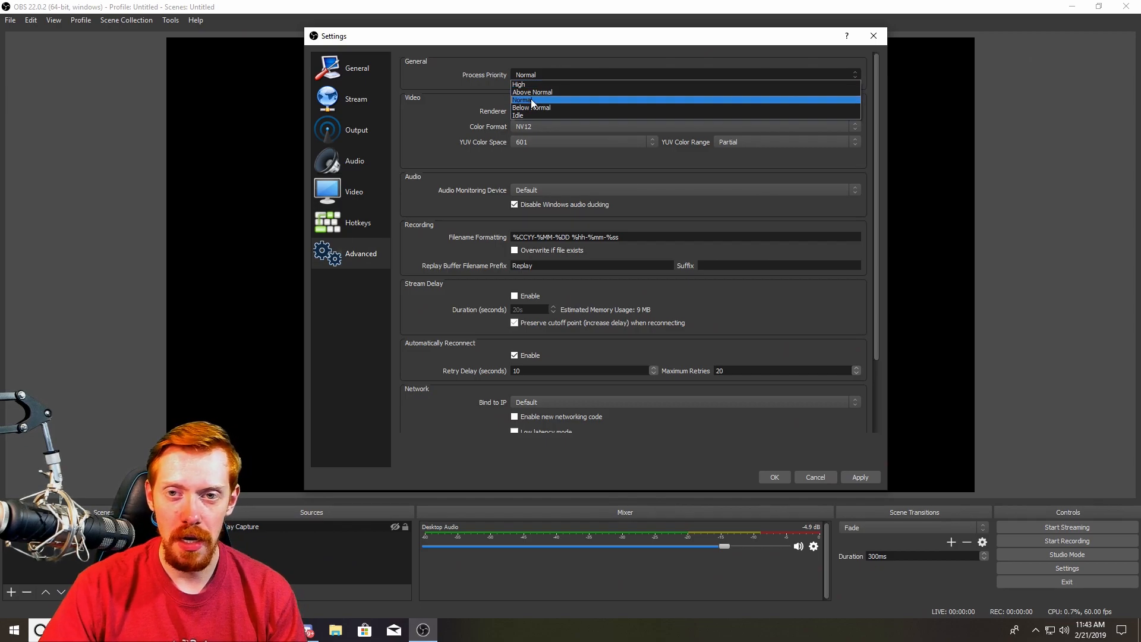
pyautogui.click(532, 103)
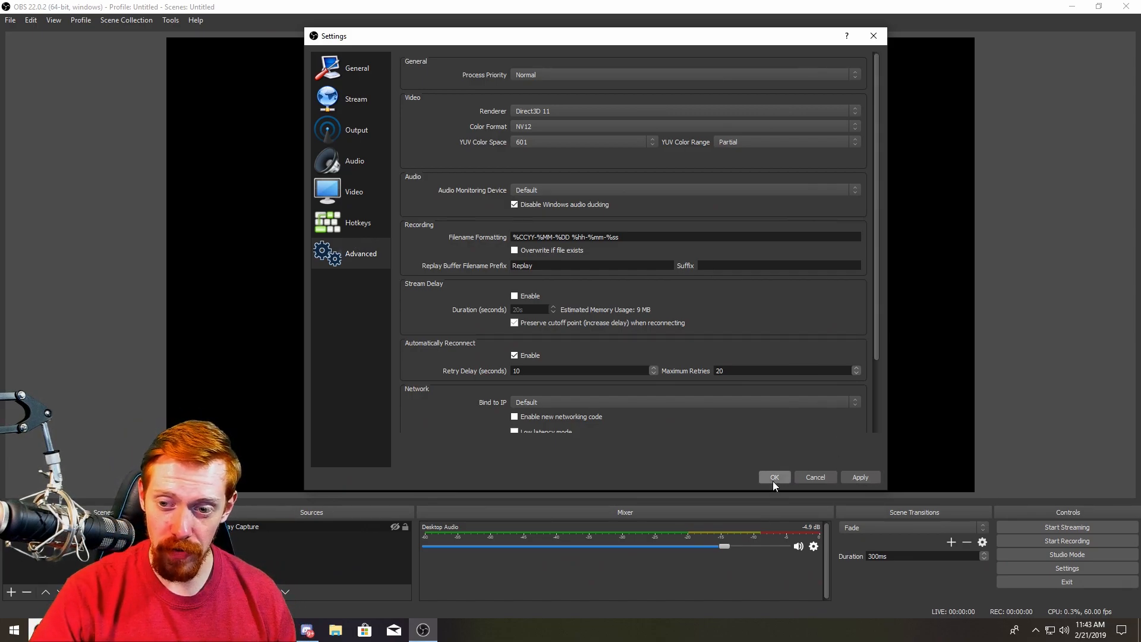
pyautogui.click(868, 479)
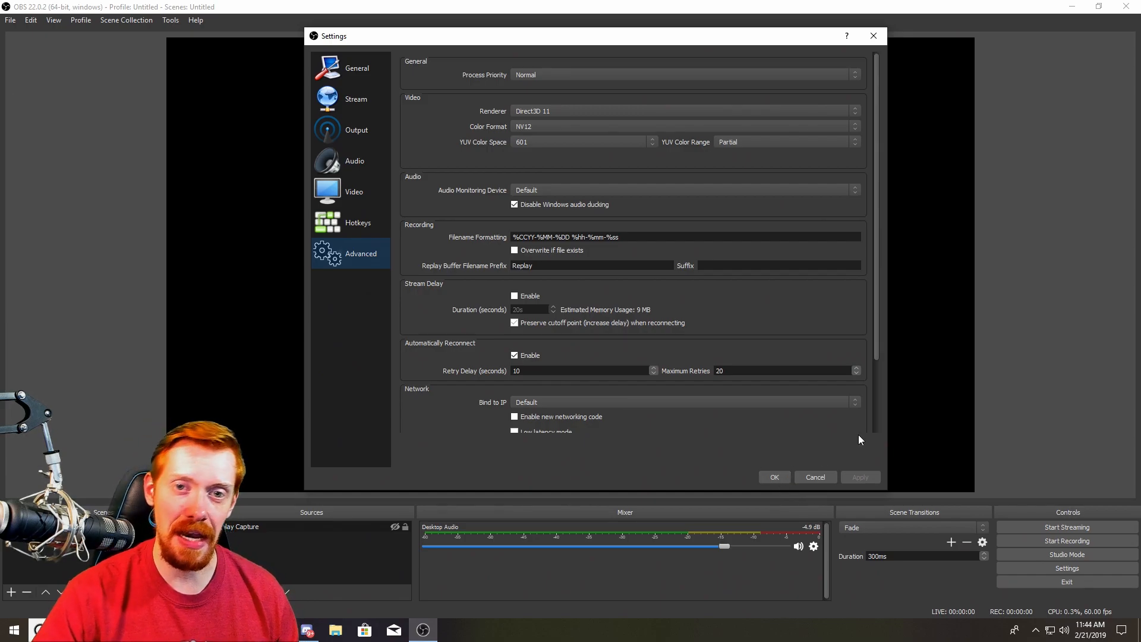
# Step through the General, Stream, Output, Audio and Video pages, then confirm and close the settings dialog
pyautogui.click(375, 69)
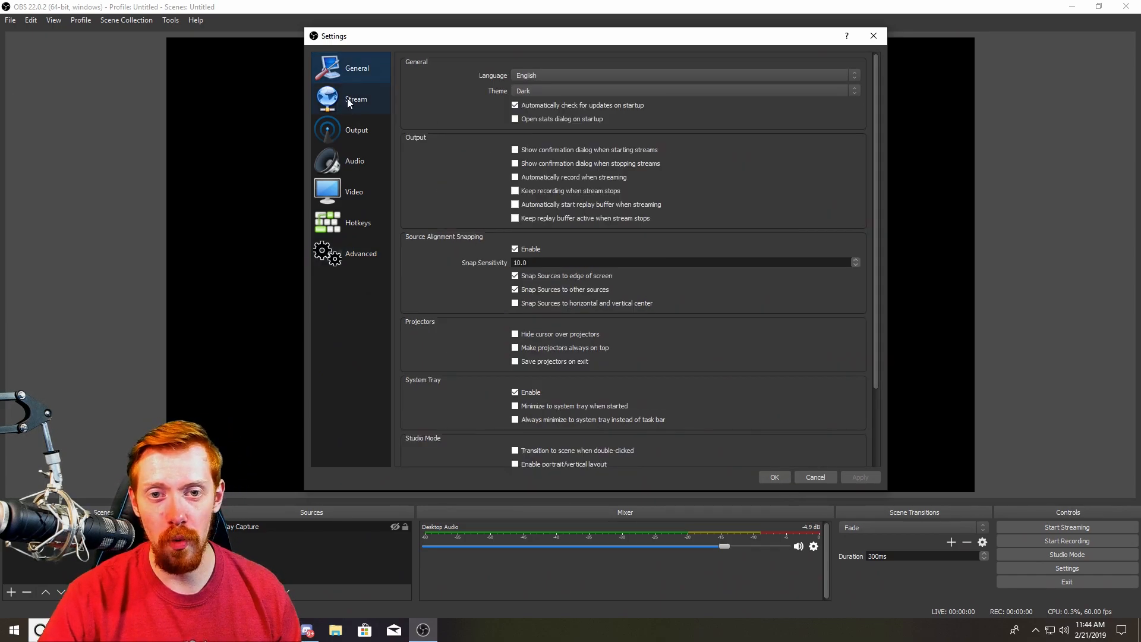
pyautogui.click(347, 99)
pyautogui.click(347, 132)
pyautogui.click(347, 162)
pyautogui.click(351, 192)
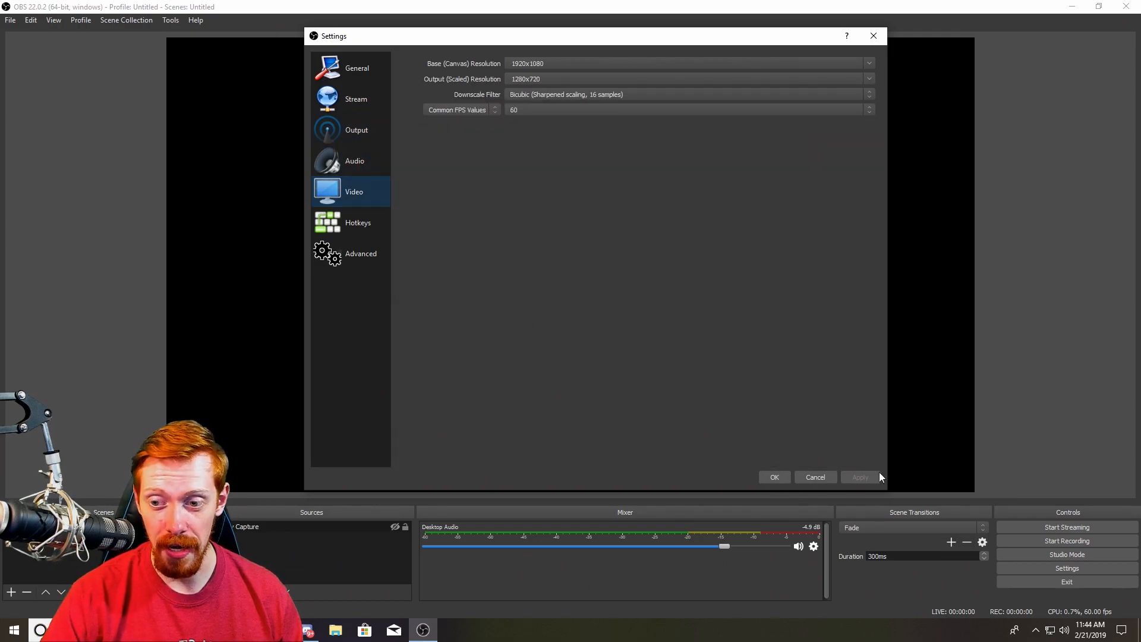
pyautogui.click(773, 475)
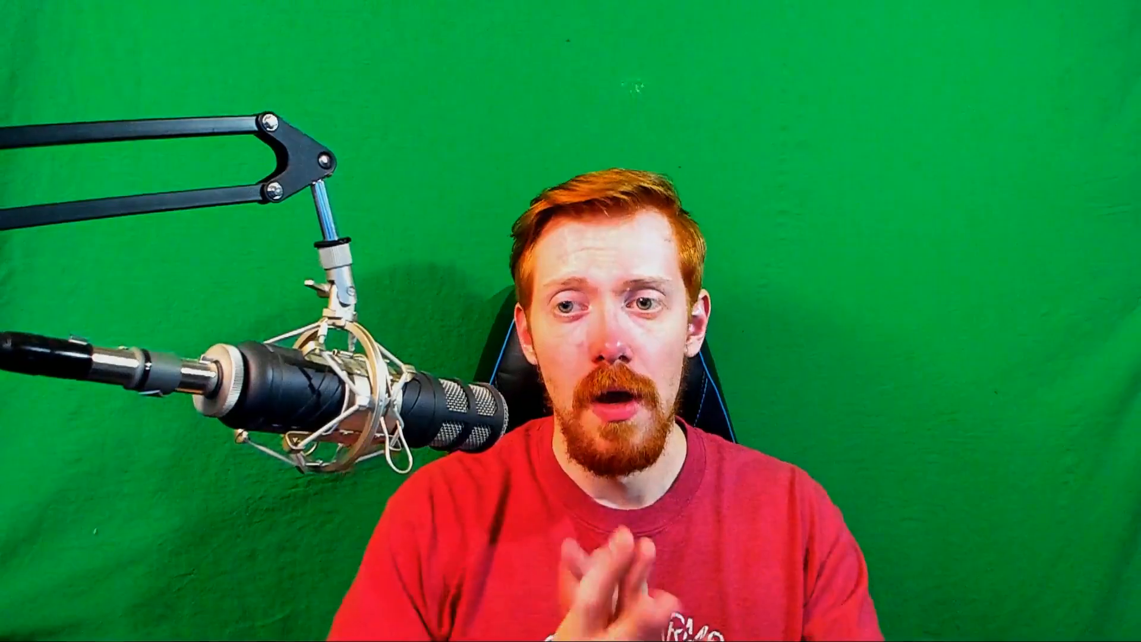